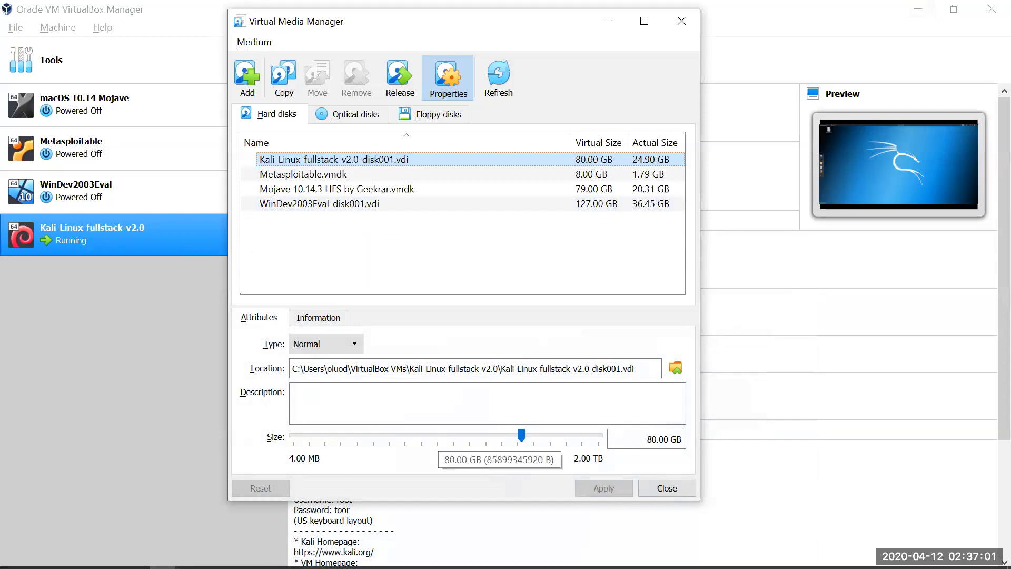
# - Check the free space on the host's C: drive in File Explorer, then return to VirtualBox Manager
pyautogui.moveTo(134, 567)
pyautogui.click(74, 557)
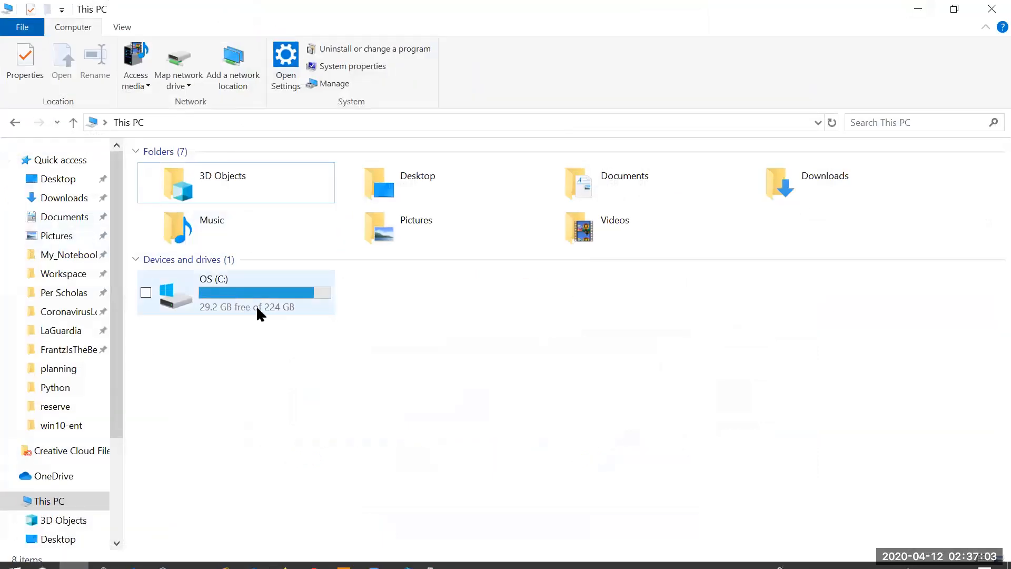
pyautogui.click(910, 8)
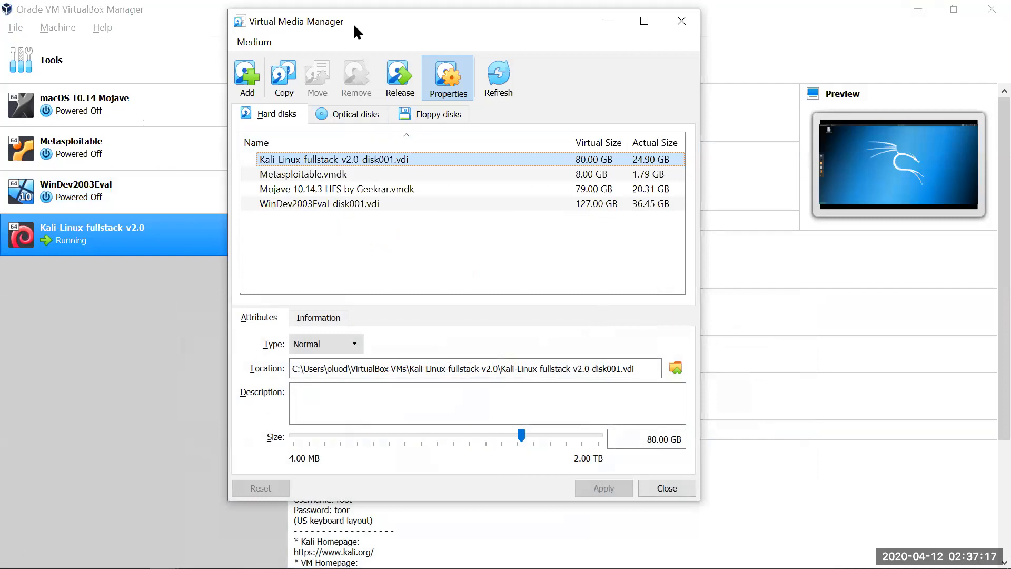
# - Examine the storage details of Kali-Linux-fullstack-v2.0-disk001.vdi in the Kali virtual machine's settings
pyautogui.moveTo(374, 27); pyautogui.dragTo(454, 58)
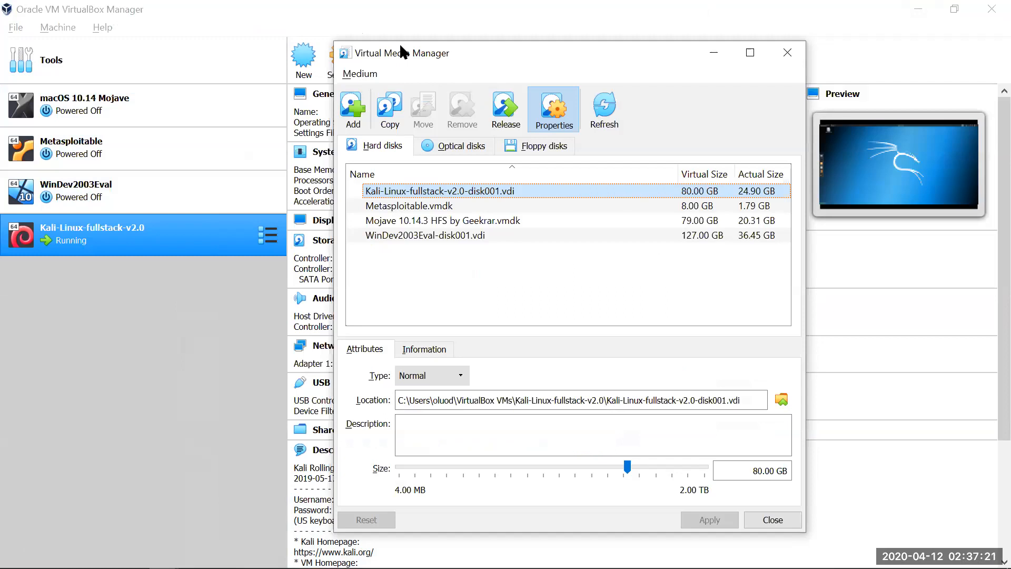
pyautogui.press('Escape')
pyautogui.click(345, 53)
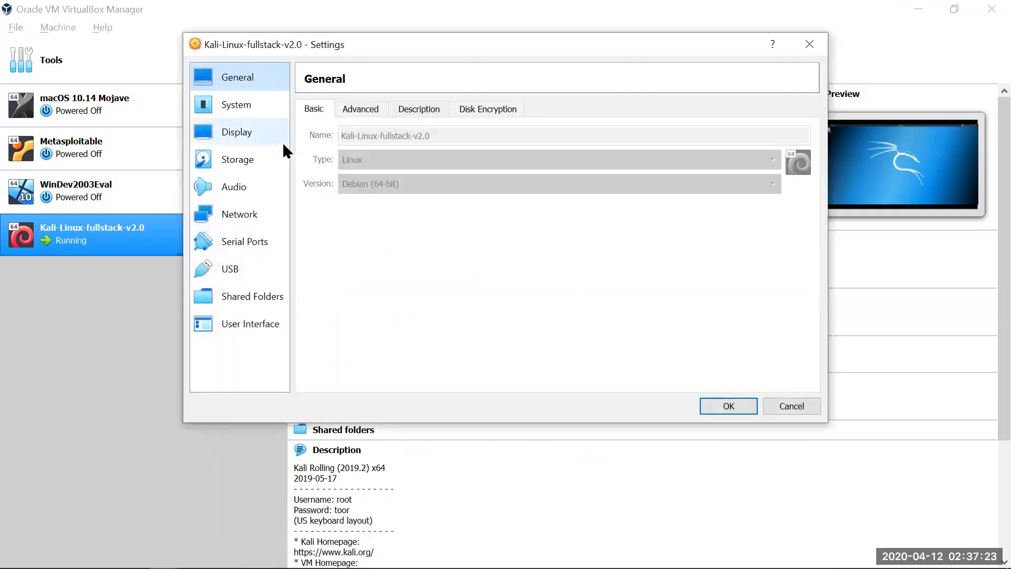
pyautogui.click(256, 168)
pyautogui.click(396, 166)
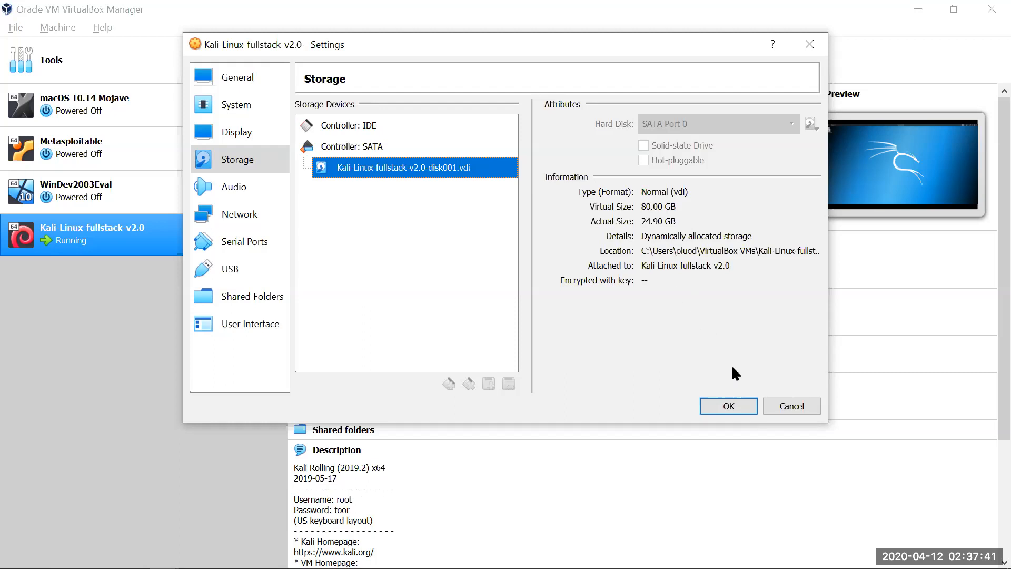
pyautogui.click(730, 404)
# - Switch to the running Kali virtual machine and run apt install zerofree in its terminal
pyautogui.hotkey('alt', 'Tab')
pyautogui.hotkey('alt', 'Tab')
pyautogui.hotkey('alt', 'Tab')
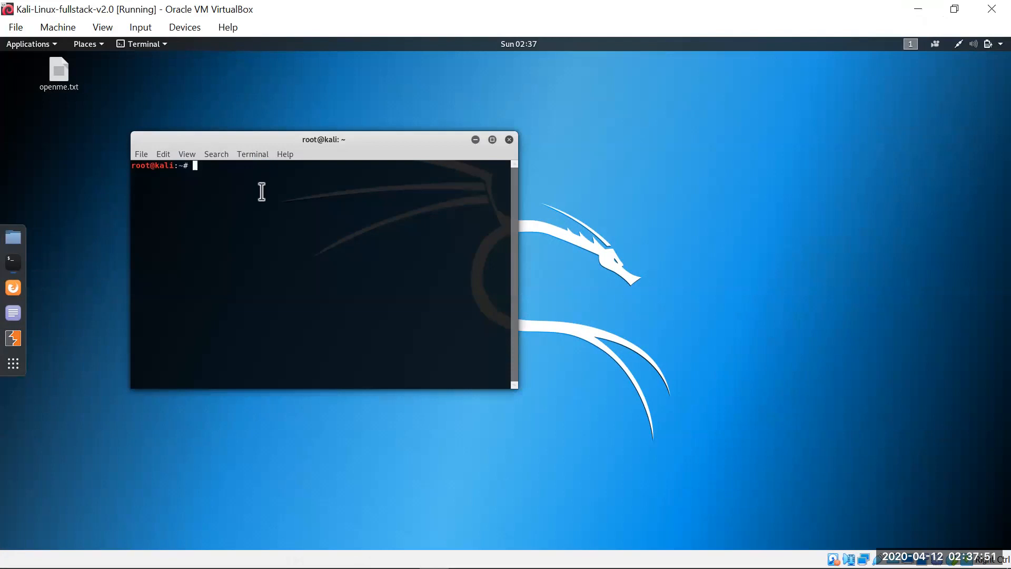
pyautogui.write('sp')
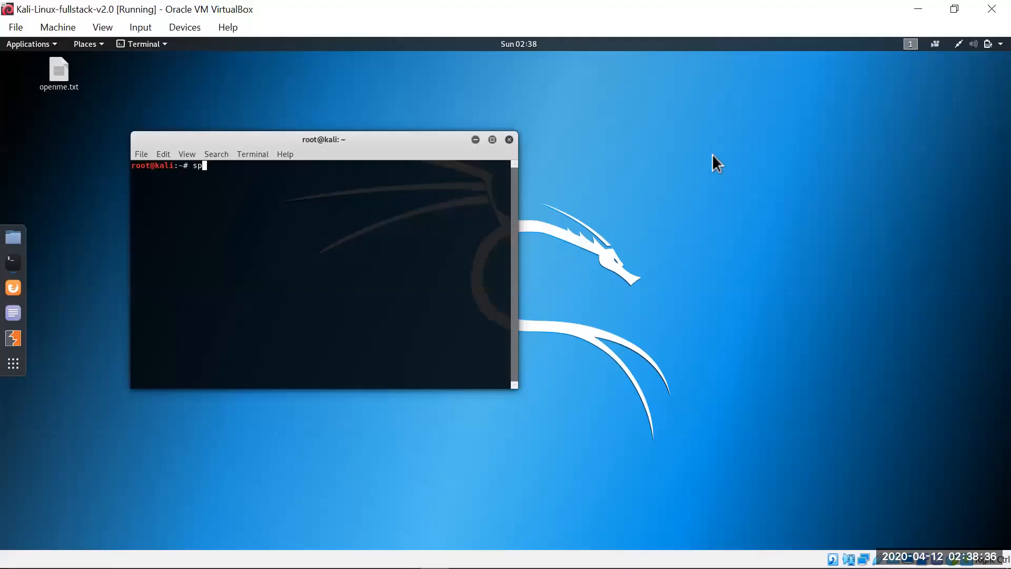
pyautogui.press('BackSpace')
pyautogui.press('BackSpace')
pyautogui.write('apt install')
pyautogui.write('zerofree')
pyautogui.press('Return')
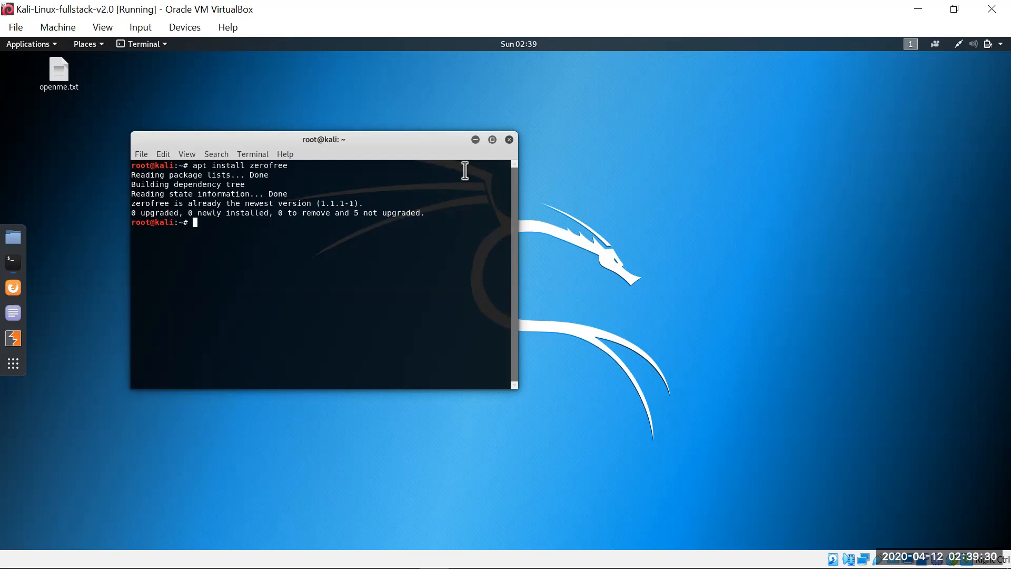
# - Power off the Kali virtual machine from within its desktop
pyautogui.click(949, 45)
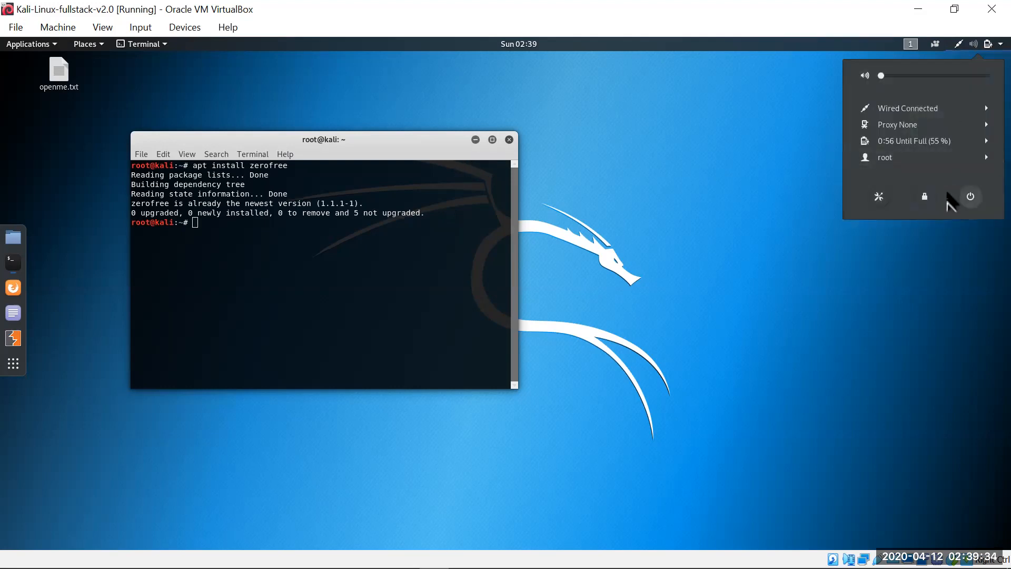
pyautogui.click(970, 197)
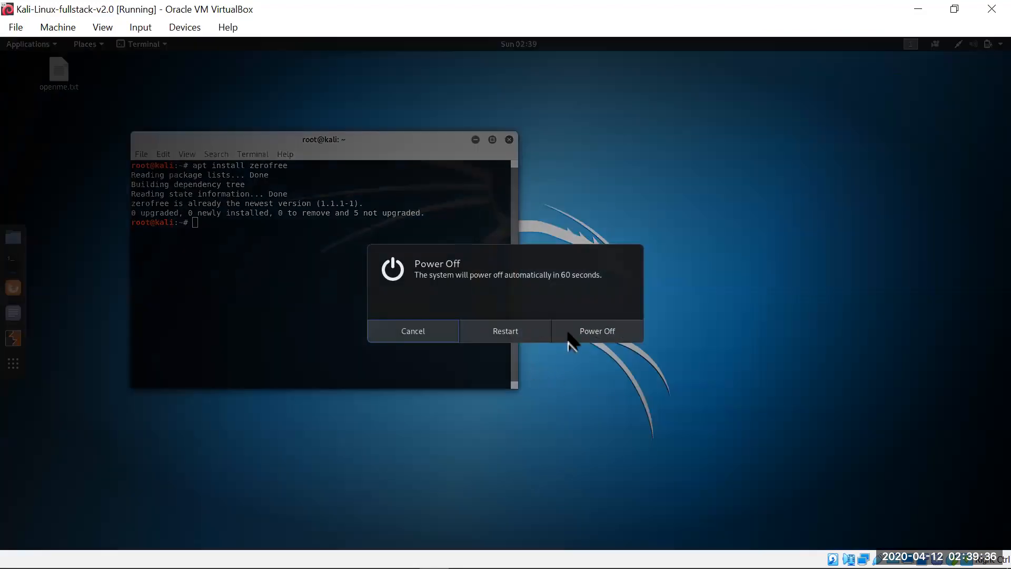
pyautogui.click(592, 323)
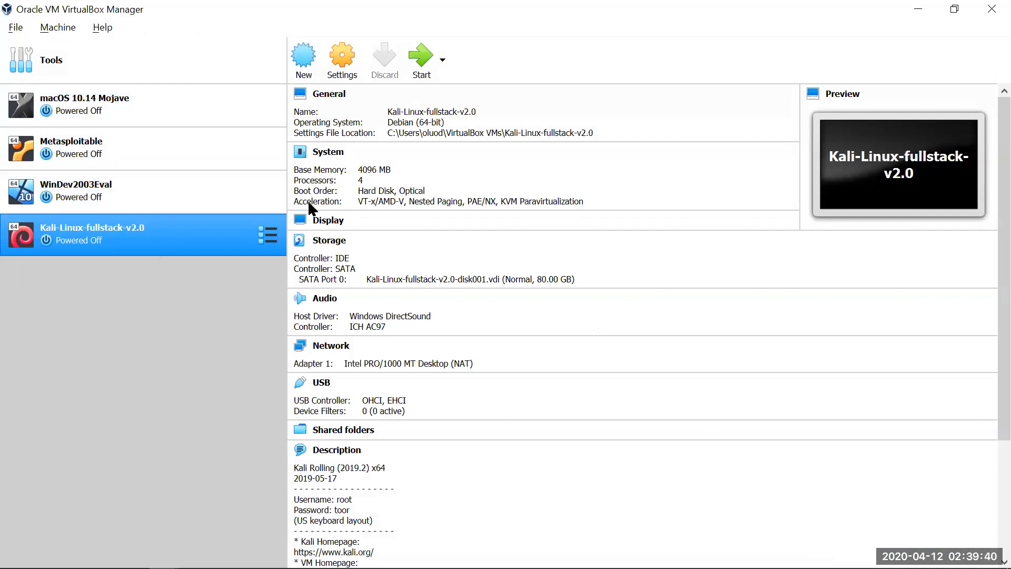
# - Start the Kali virtual machine and boot Kali GNU/Linux, with Linux 5.2.0-kali2-amd64 (recovery mode) from GRUB's advanced options
pyautogui.click(423, 59)
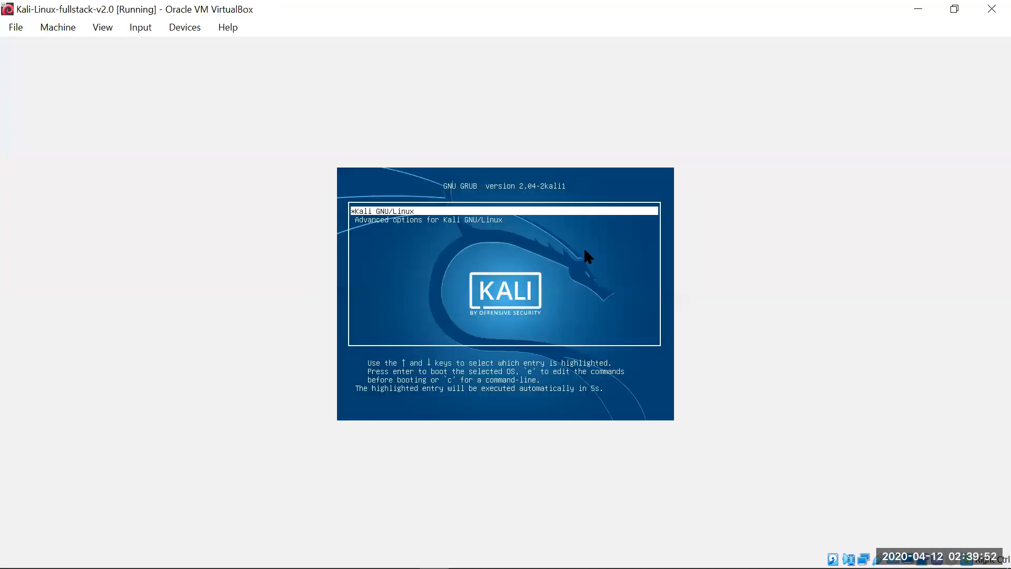
pyautogui.press('Down')
pyautogui.press('Return')
pyautogui.press('Down')
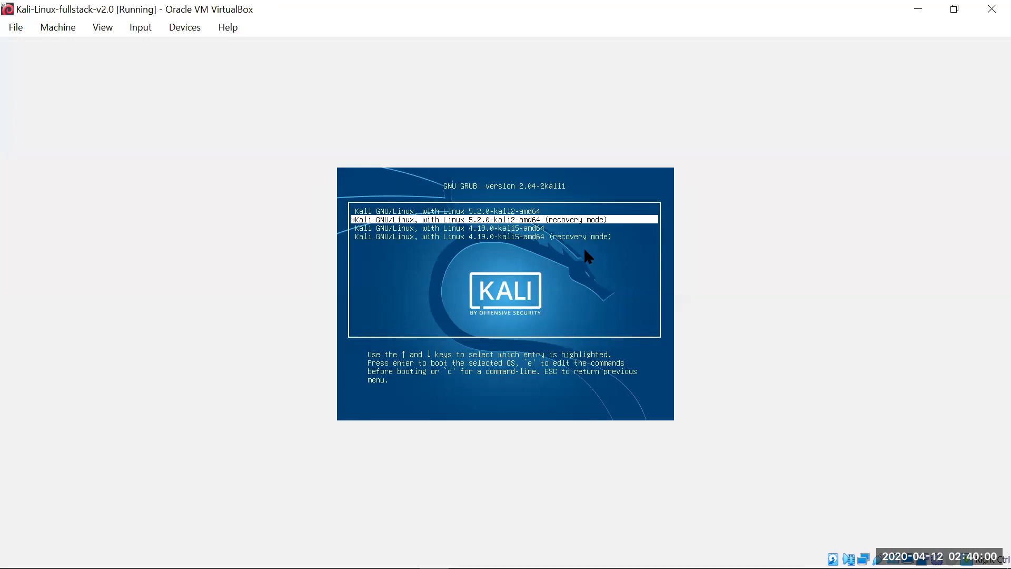
pyautogui.press('Return')
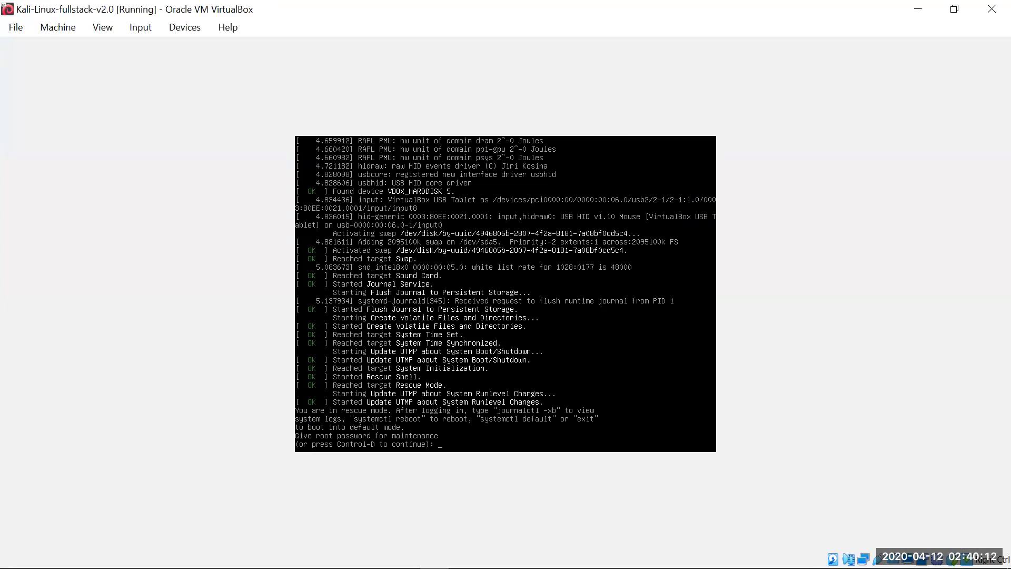
# - Log in to the rescue shell with the root password and clear the screen
pyautogui.press('Return')
pyautogui.write('clear')
pyautogui.press('Return')
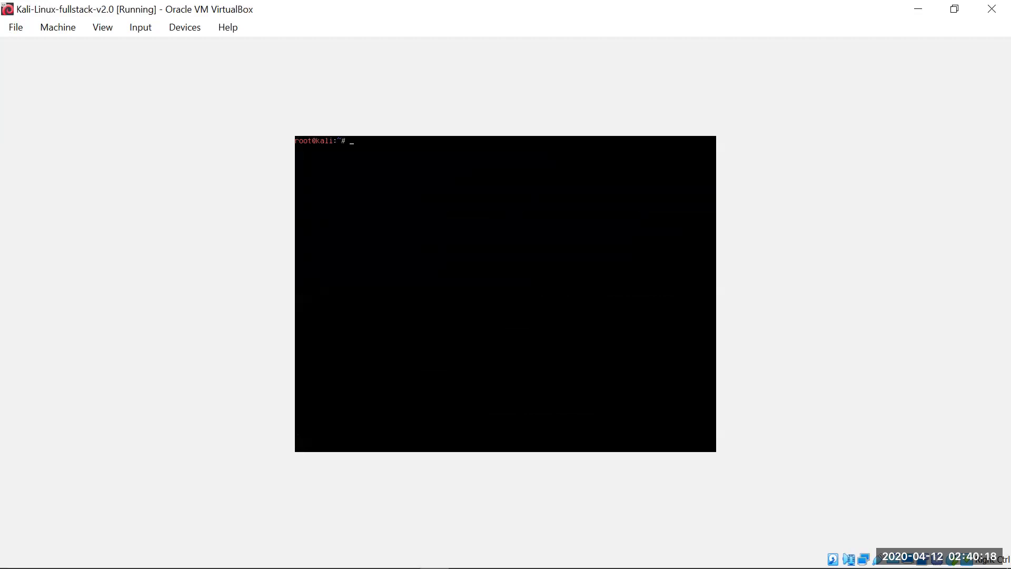
# - List the mounted filesystems with df, and show their filesystem types with df -T
pyautogui.write('df')
pyautogui.press('Return')
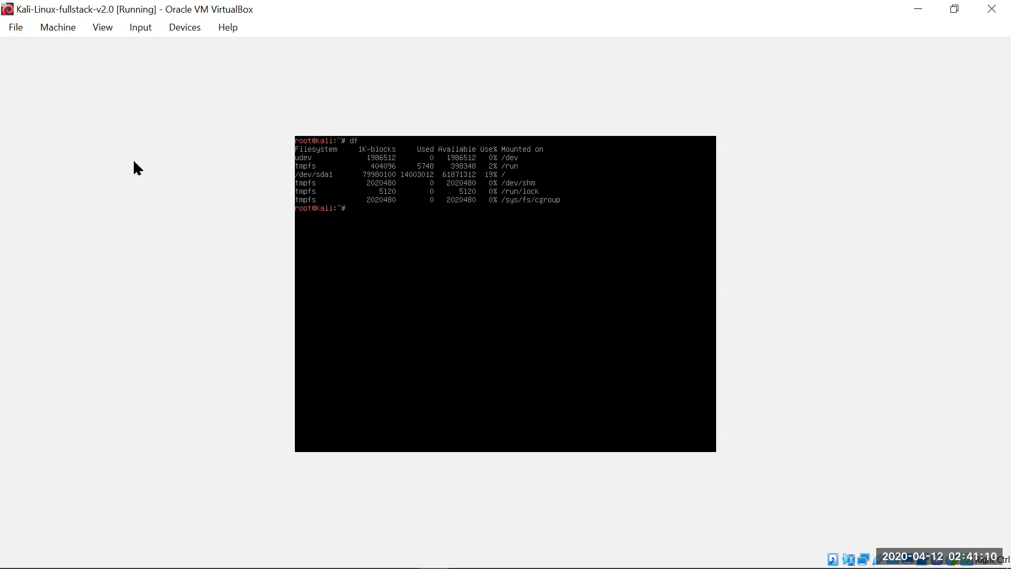
pyautogui.write('df -T')
pyautogui.press('Return')
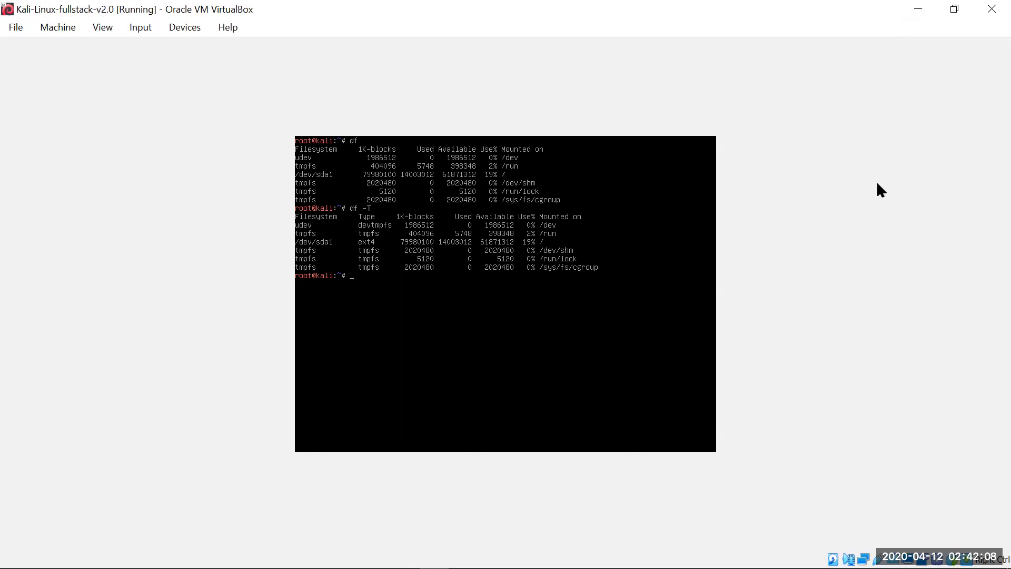
# - Switch to timeline.txt in Visual Studio Code to look up the commands for stopping the journal service
pyautogui.click(922, 14)
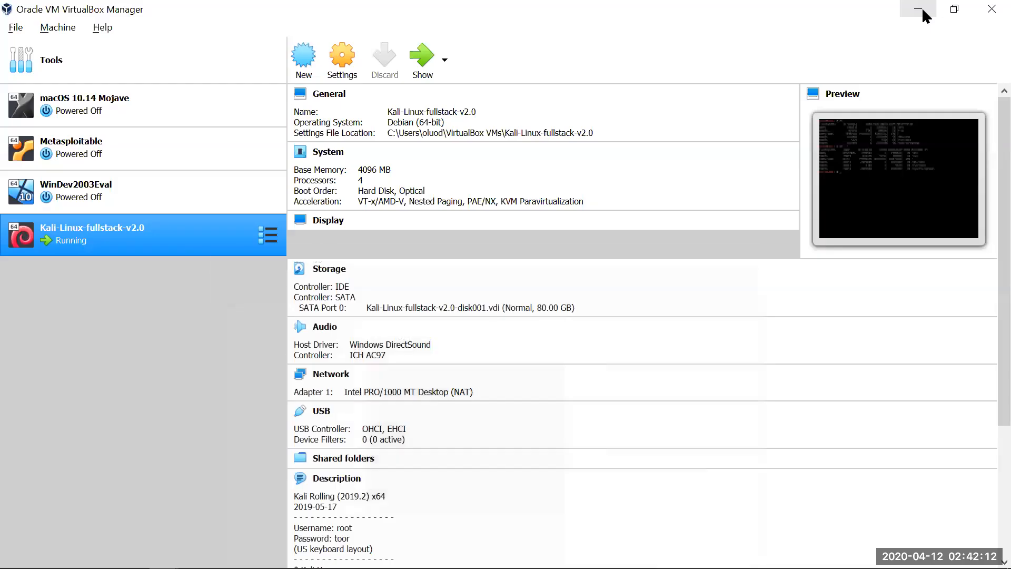
pyautogui.hotkey('alt', 'Tab')
pyautogui.hotkey('alt', 'Tab')
pyautogui.hotkey('alt', 'Tab')
pyautogui.hotkey('alt', 'Tab')
pyautogui.hotkey('alt', 'Tab')
pyautogui.hotkey('alt', 'Tab')
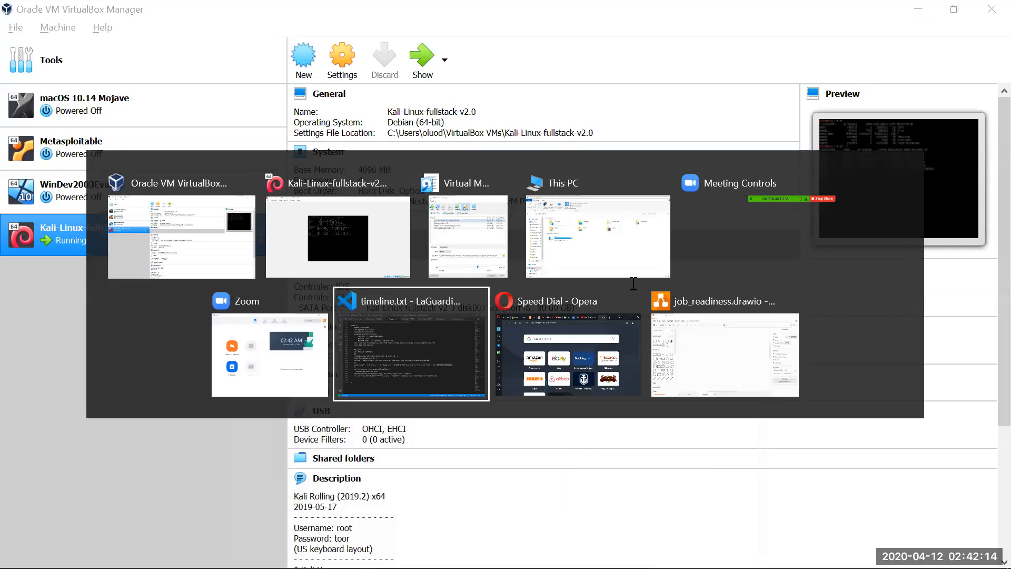
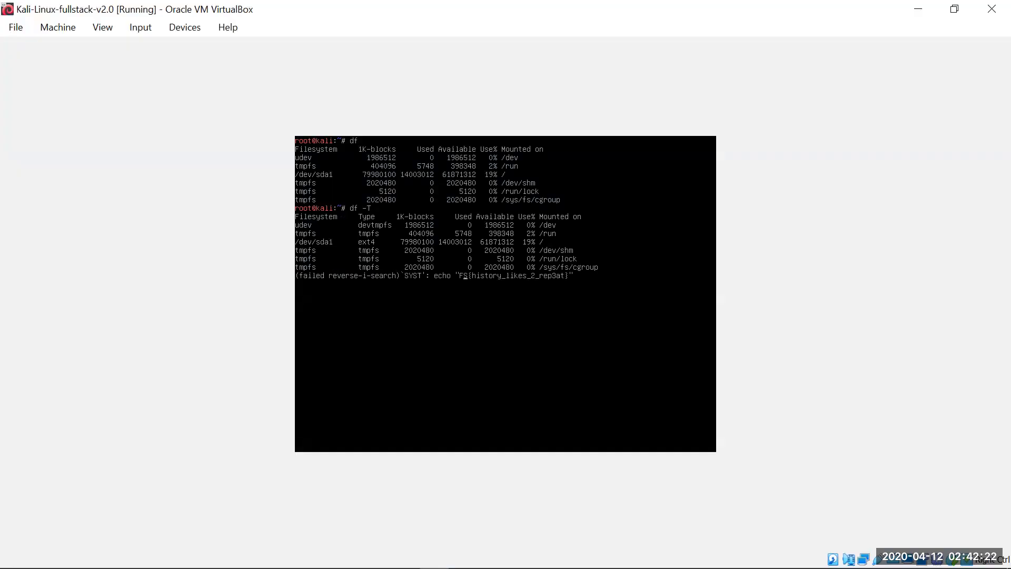
pyautogui.press('BackSpace')
pyautogui.press('BackSpace')
pyautogui.press('BackSpace')
pyautogui.press('BackSpace')
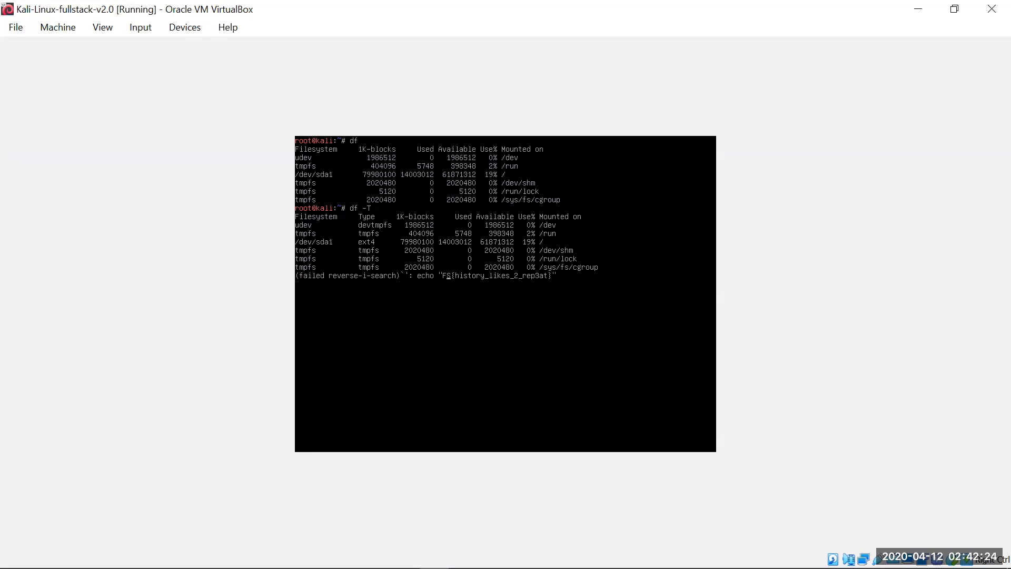
pyautogui.write('system')
pyautogui.hotkey('ctrl', 'c')
# - Stop systemd-journald.socket and systemd-journald.service with systemctl stop in the rescue shell, following the notes in timeline.txt
pyautogui.write('syste')
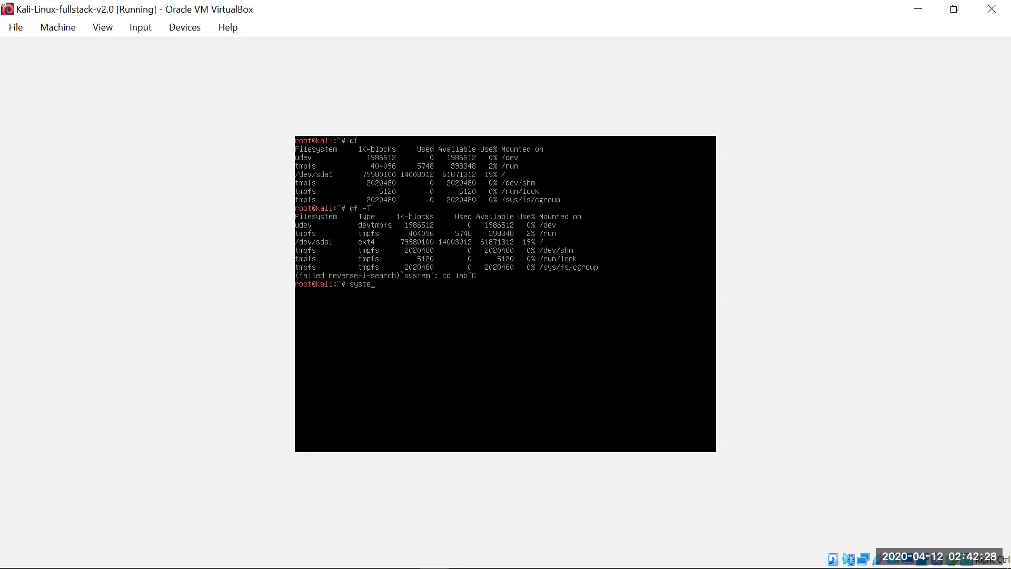
pyautogui.write('mctl stop')
pyautogui.hotkey('alt', 'Tab')
pyautogui.hotkey('alt', 'Tab')
pyautogui.write('tem')
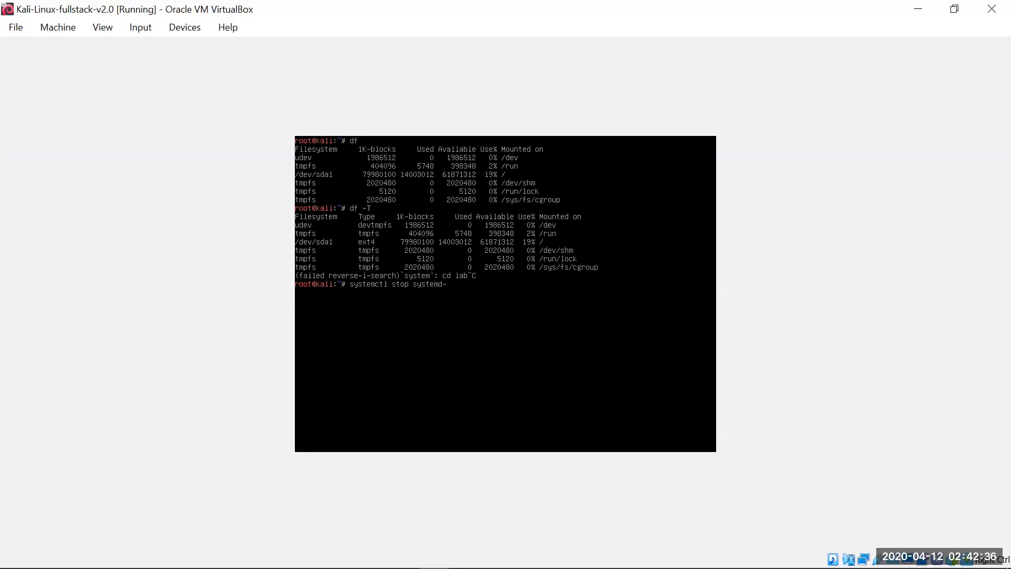
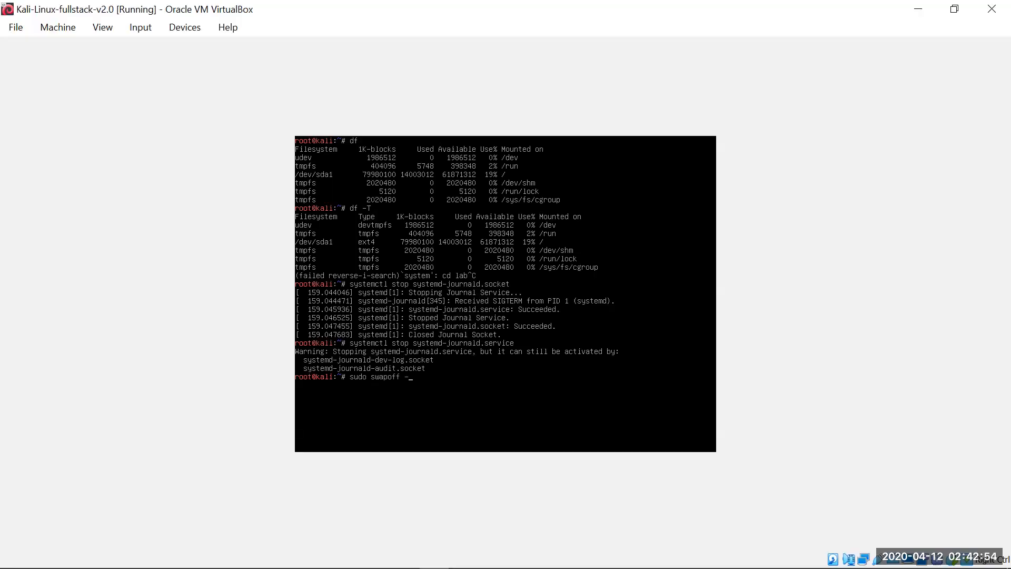
# - Following timeline.txt, run sudo swapoff -a && mount -n -o remount,ro -t ext4 /dev/sda1 / in the rescue shell
pyautogui.write('a')
pyautogui.click(922, 10)
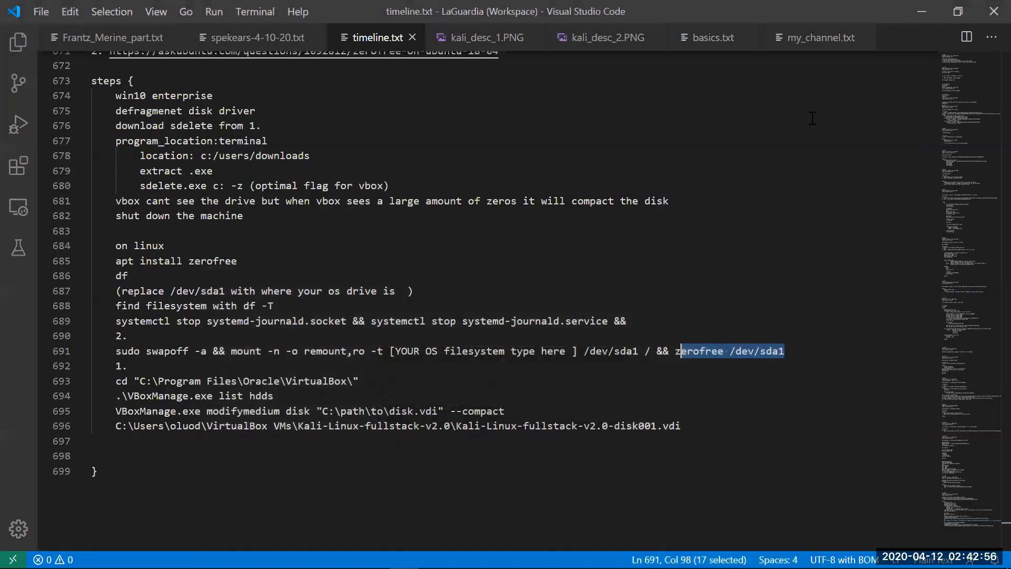
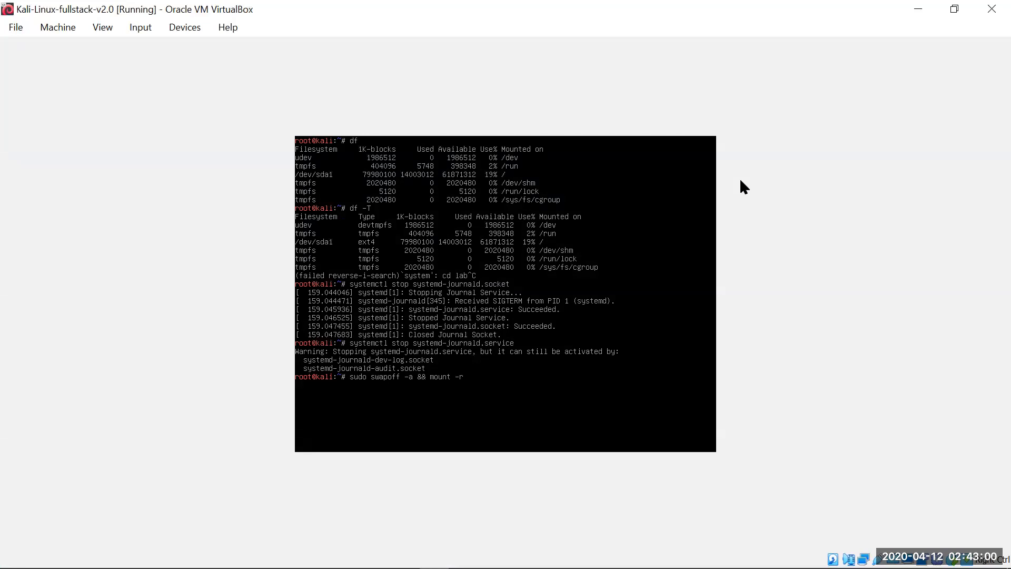
pyautogui.click(922, 13)
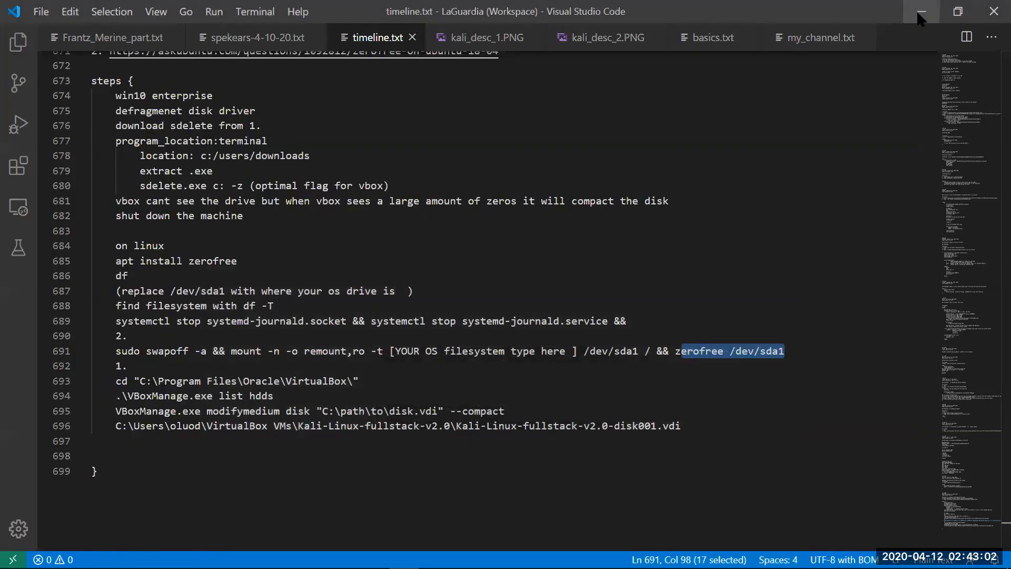
pyautogui.click(922, 15)
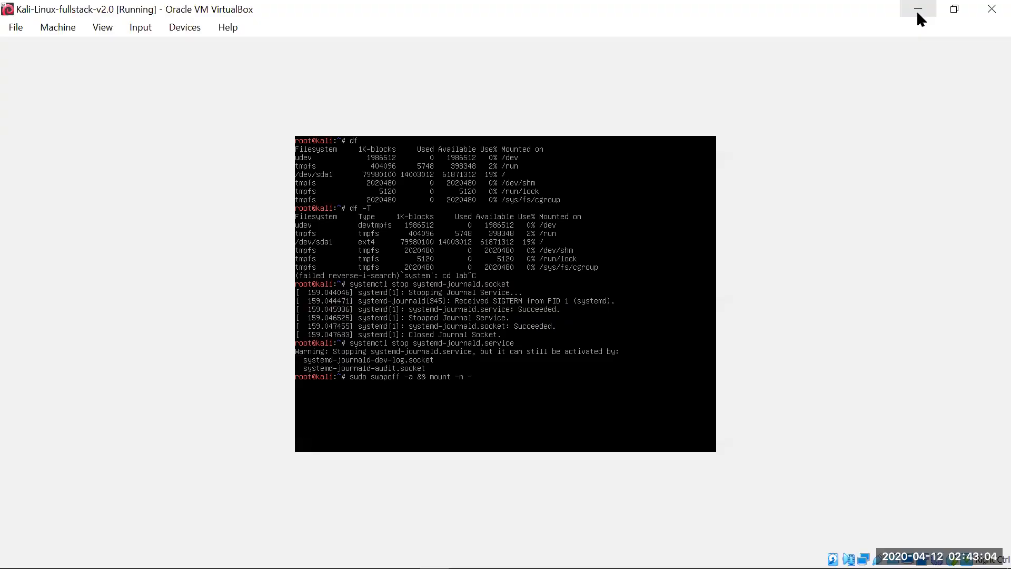
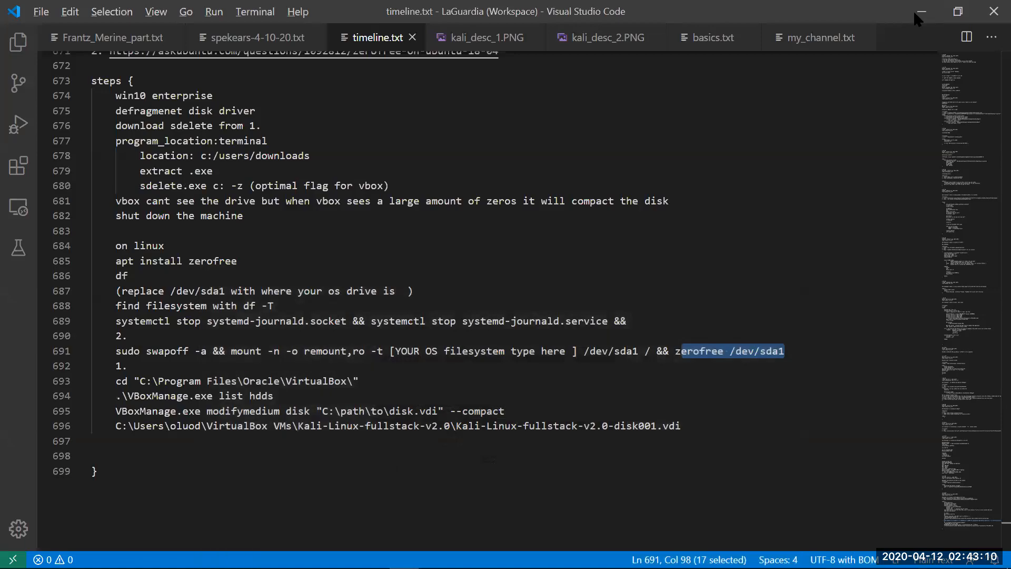
pyautogui.click(915, 14)
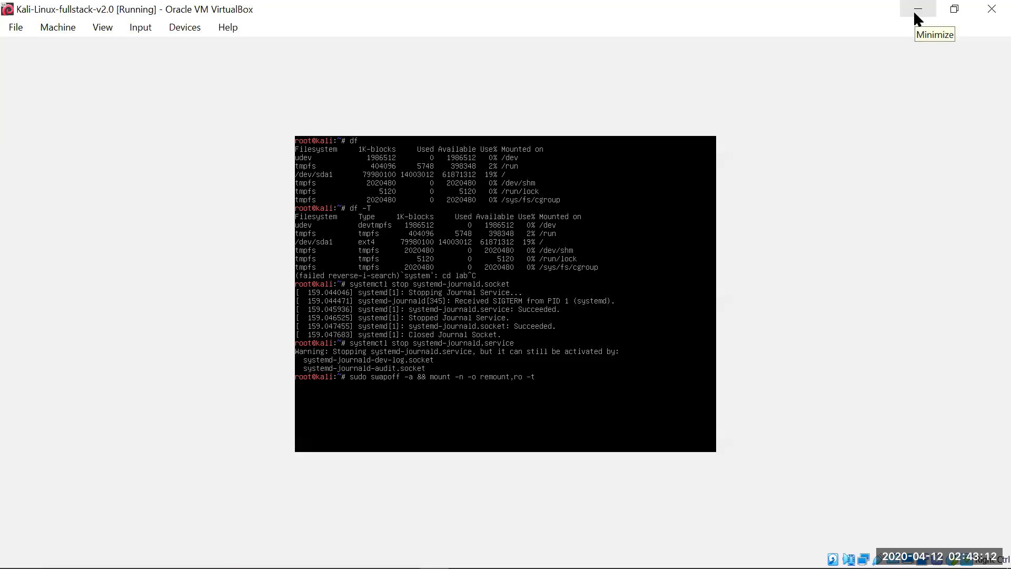
pyautogui.click(915, 15)
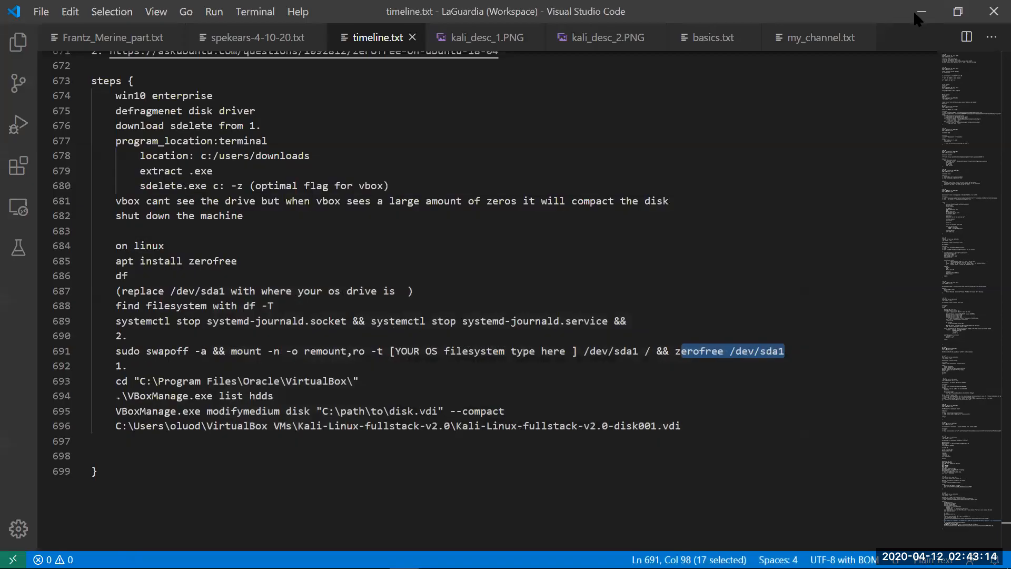
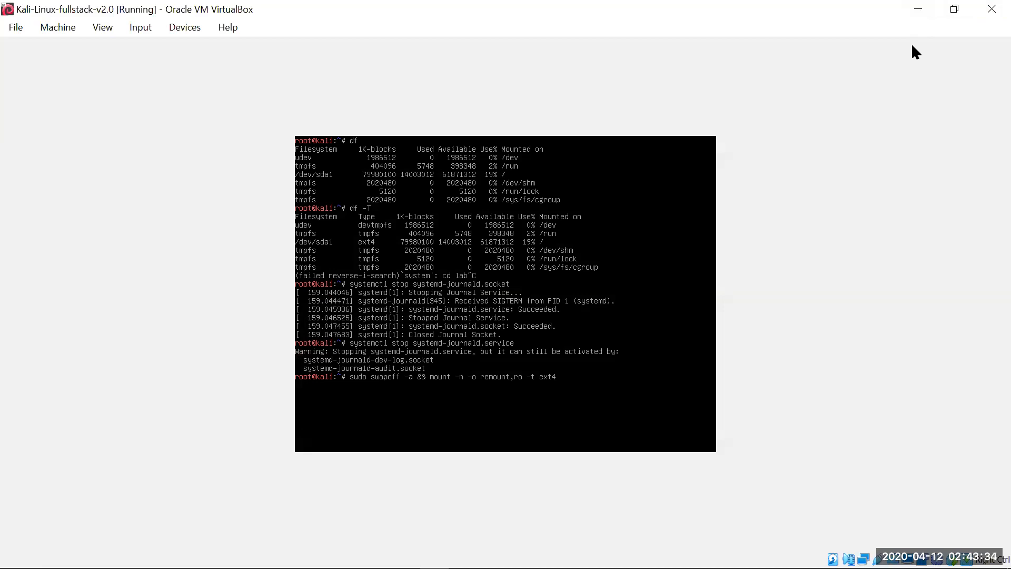
pyautogui.click(923, 13)
pyautogui.hotkey('alt', 'Tab')
pyautogui.write('e')
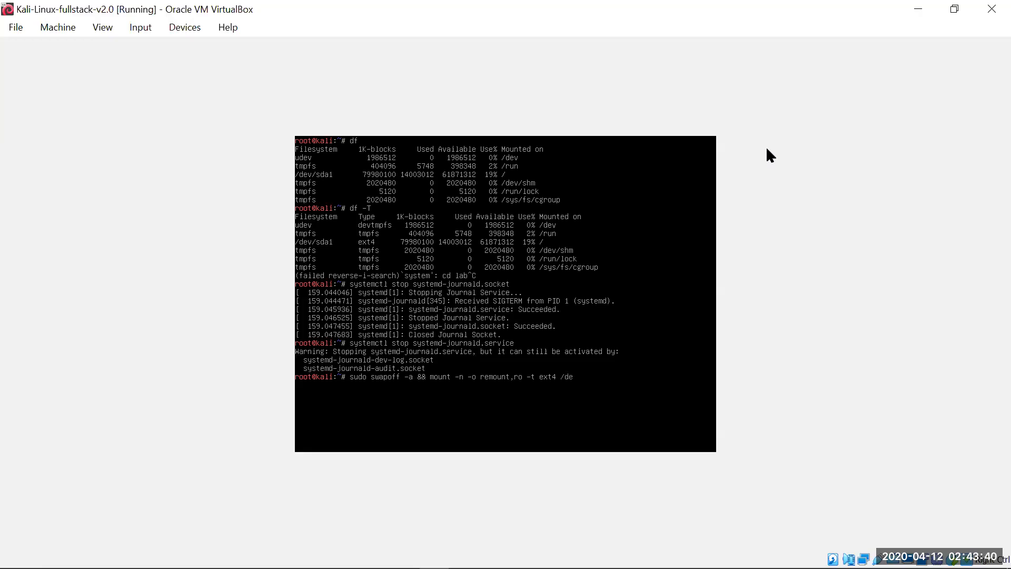
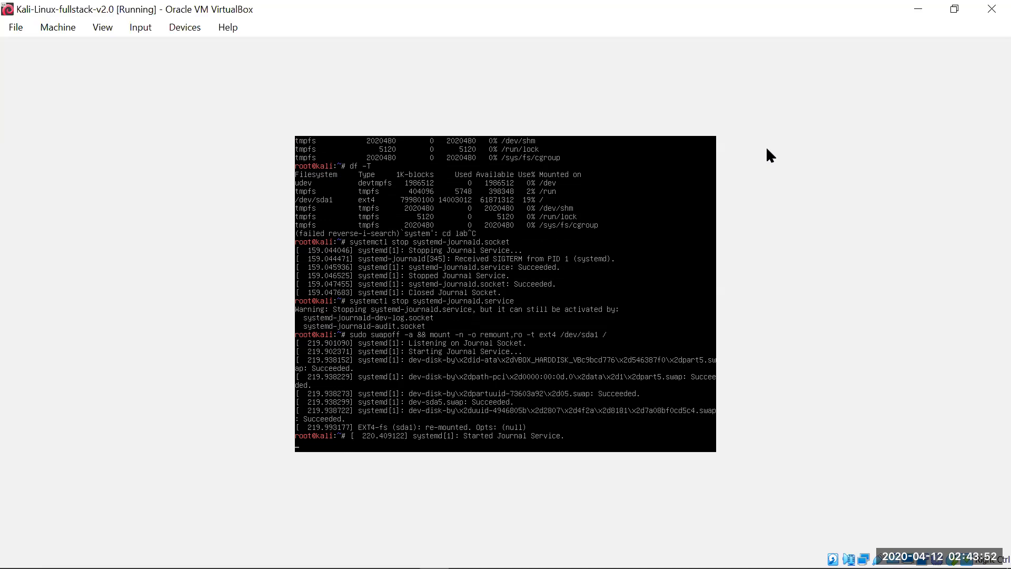
# - Clear the rescue shell's screen and list the contents of root's home directory
pyautogui.write('lear')
pyautogui.press('Return')
pyautogui.write('ls')
pyautogui.press('Return')
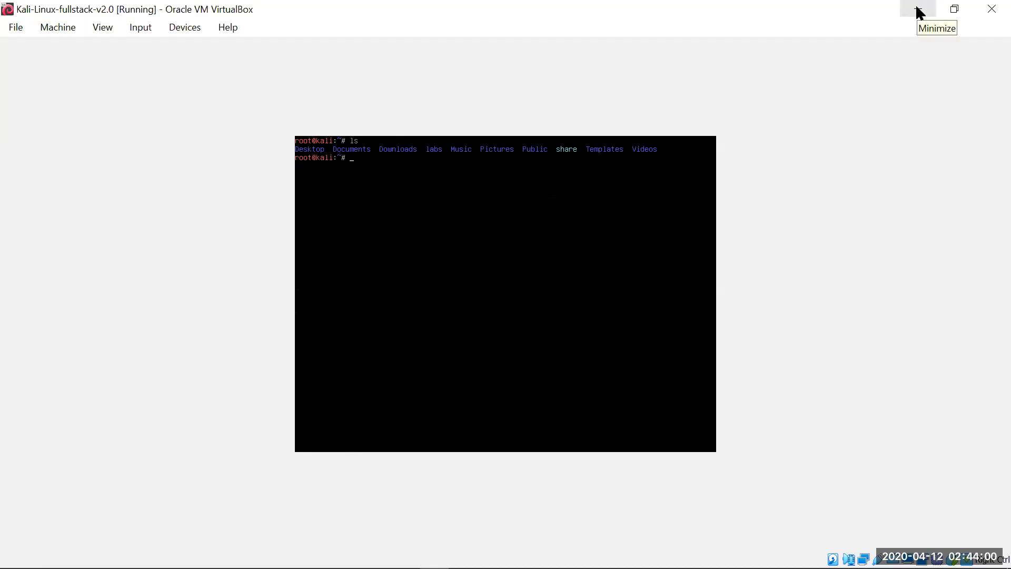
# - Enter zerofree /dev/sda in the rescue shell, checking the command against timeline.txt in Visual Studio Code
pyautogui.write('zerofree')
pyautogui.click(919, 12)
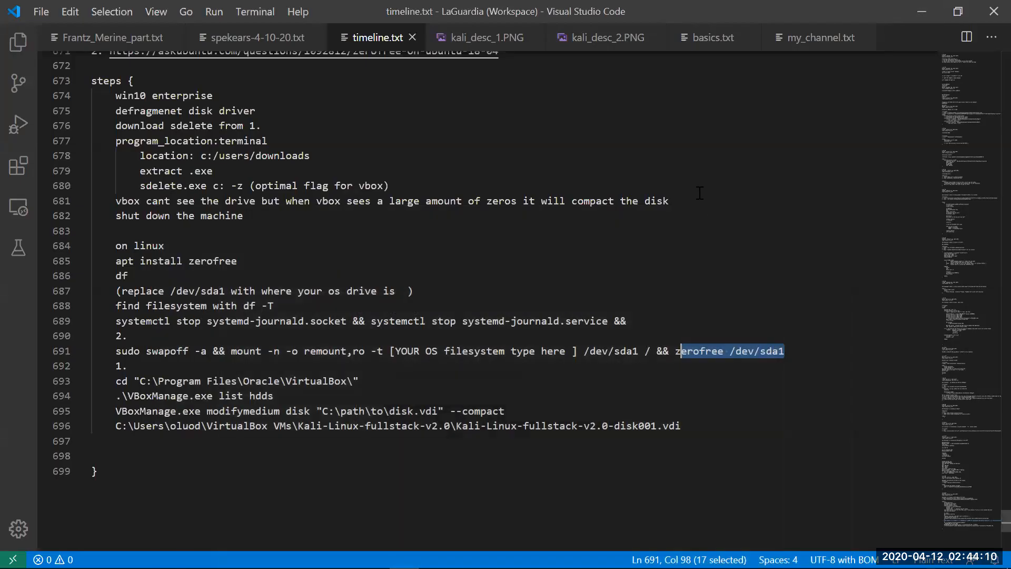
pyautogui.hotkey('alt', 'Tab')
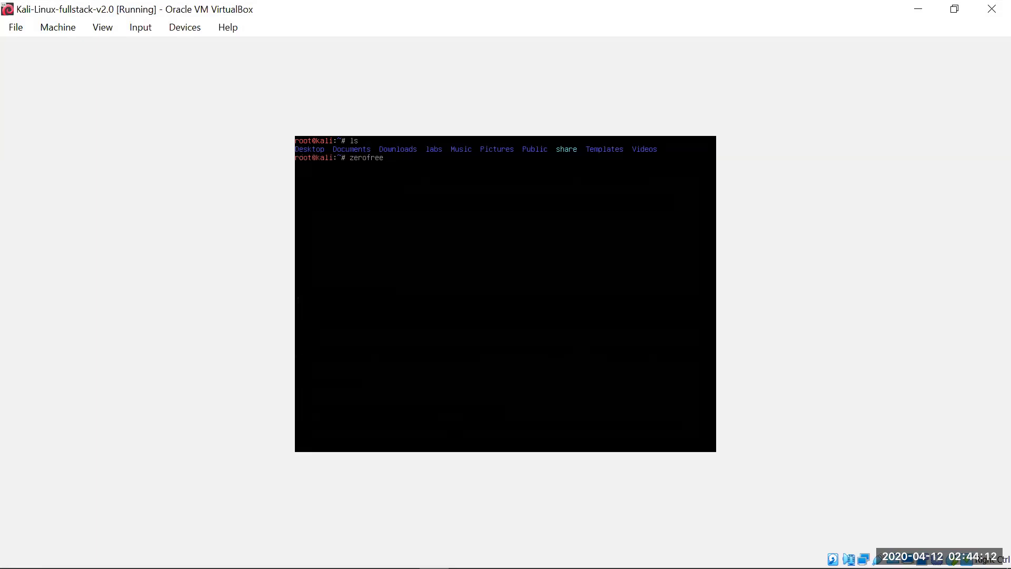
pyautogui.click(926, 8)
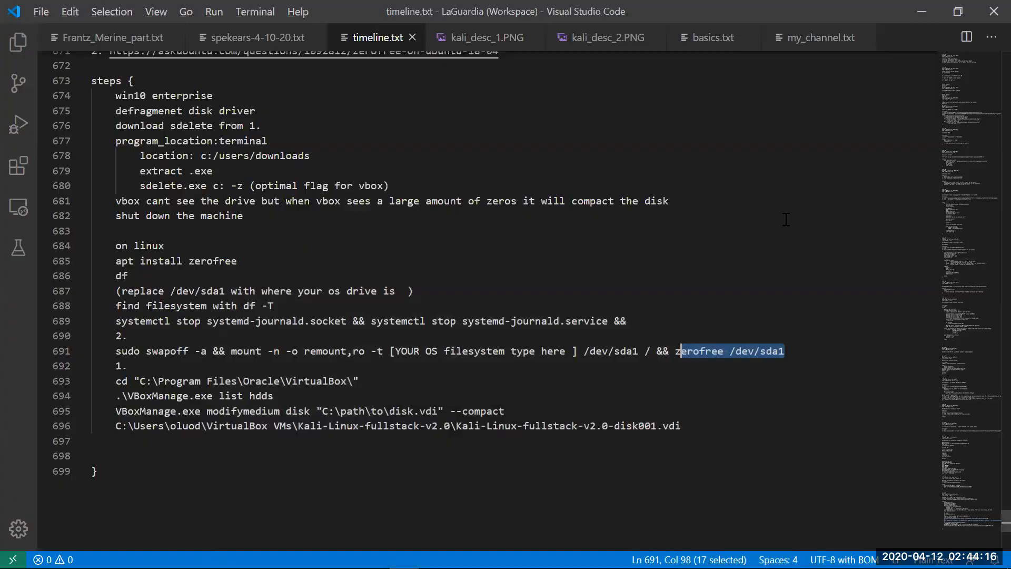
pyautogui.hotkey('alt', 'Tab')
pyautogui.write('/dev')
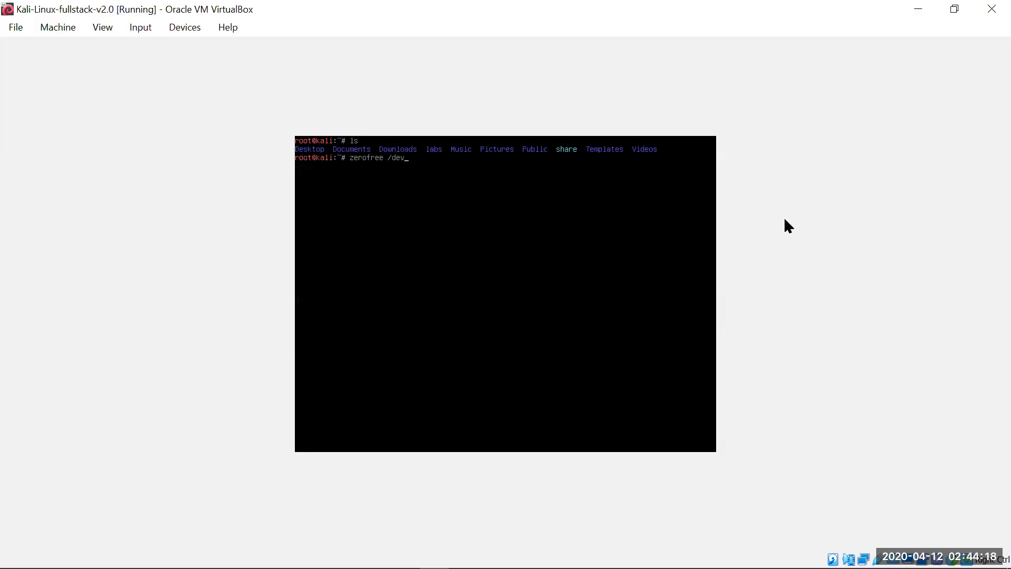
pyautogui.write('/sda')
# - Check the actual size of Kali-Linux-fullstack-v2.0-disk001.vdi in the Virtual Media Manager and return to the Kali virtual machine
pyautogui.click(919, 9)
pyautogui.hotkey('alt', 'Tab')
pyautogui.hotkey('alt', 'Tab')
pyautogui.hotkey('alt', 'Tab')
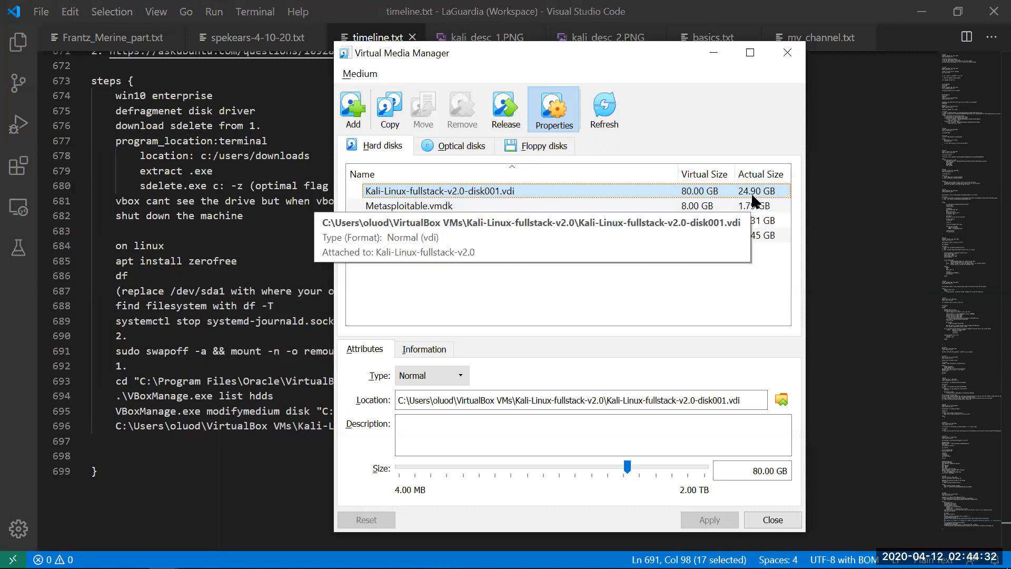
pyautogui.click(713, 54)
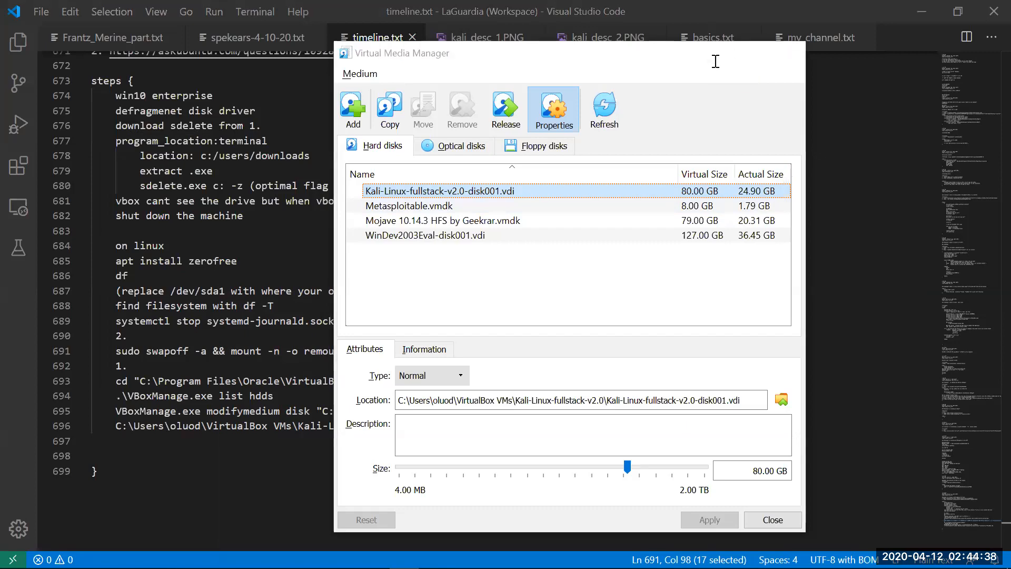
pyautogui.hotkey('alt', 'Tab')
pyautogui.hotkey('alt', 'Tab')
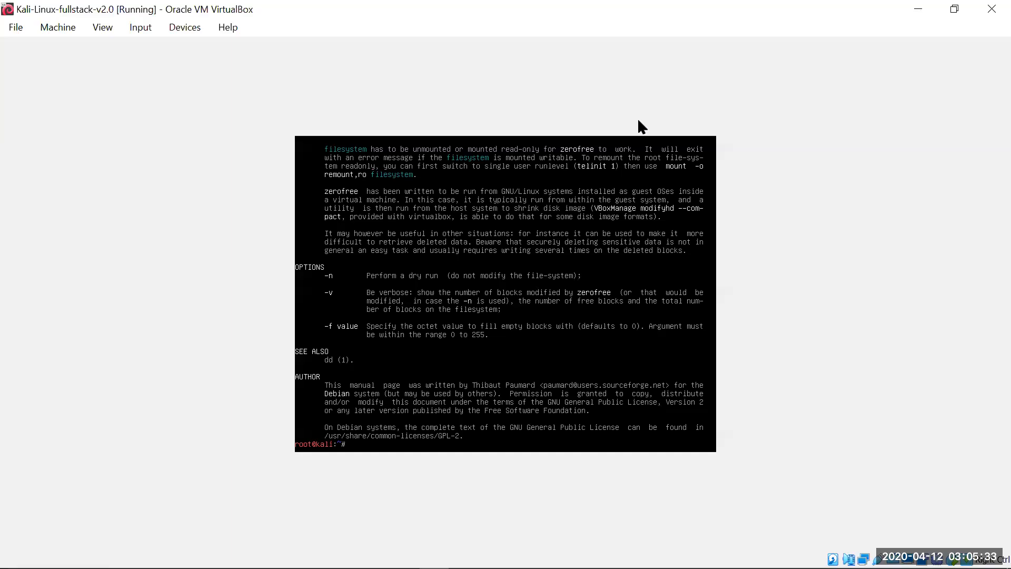
# - Clear the rescue shell, halt the Kali system and power off its virtual machine
pyautogui.write('clear')
pyautogui.press('Return')
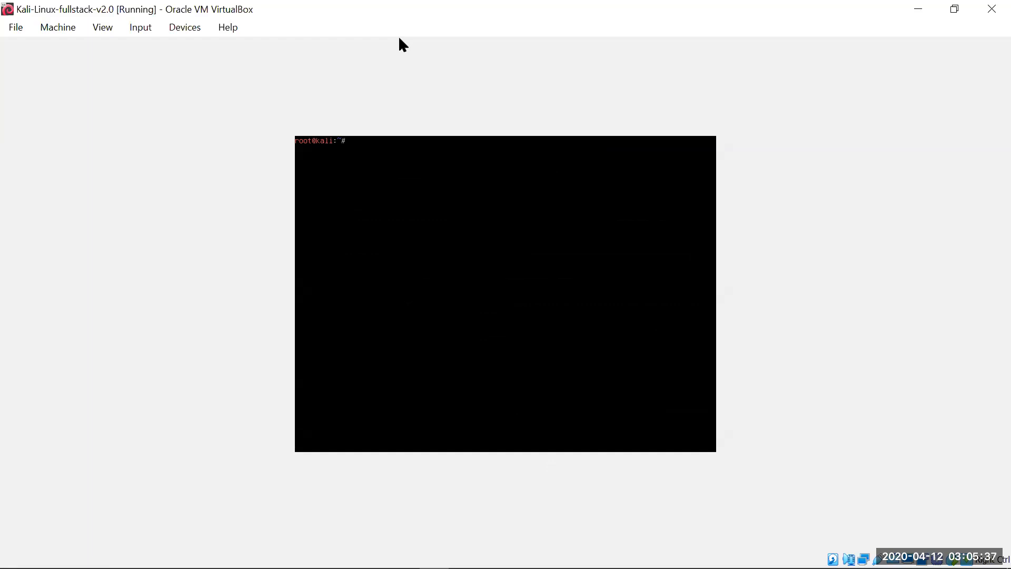
pyautogui.write('halt')
pyautogui.press('Return')
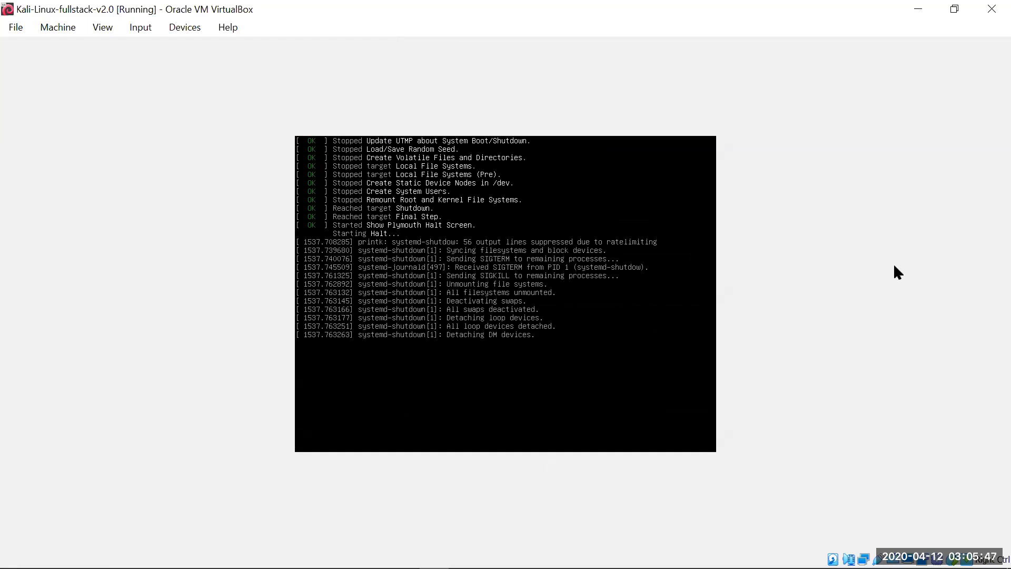
pyautogui.click(992, 9)
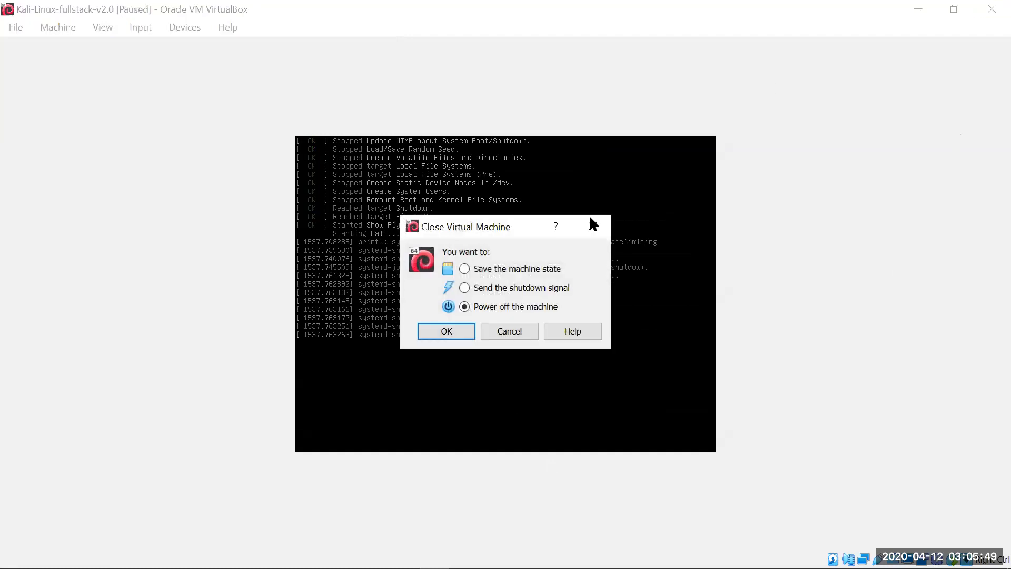
pyautogui.click(450, 332)
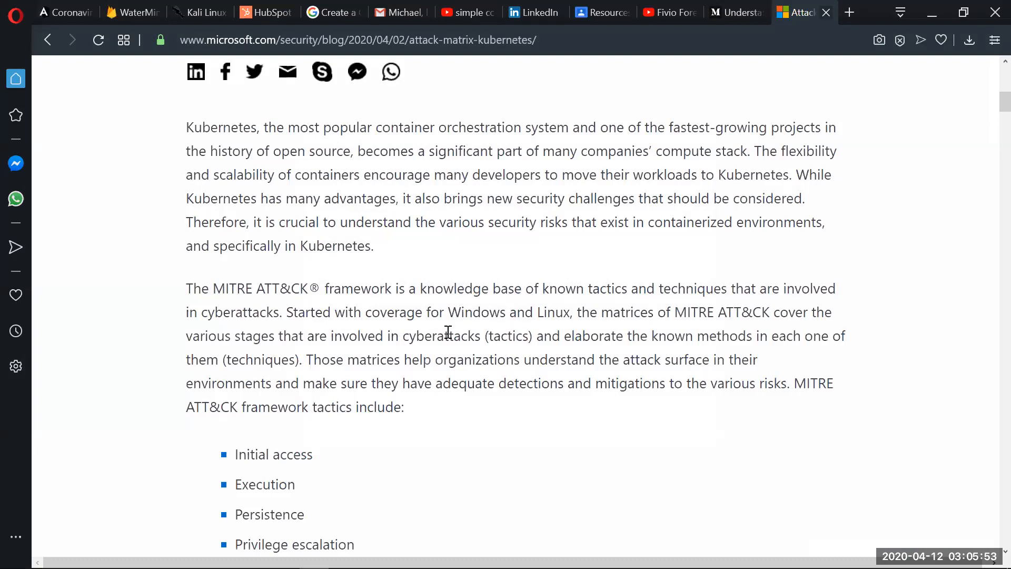
# - Switch to Visual Studio Code, reveal the PowerShell terminal beneath the compacting commands in timeline.txt, and clear it
pyautogui.hotkey('alt', 'Tab')
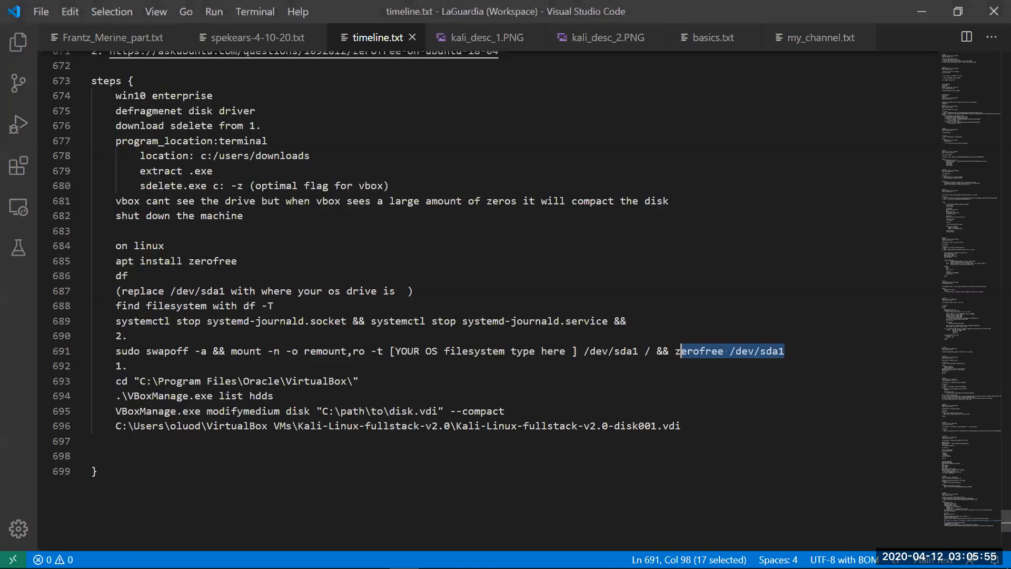
pyautogui.moveTo(416, 551); pyautogui.dragTo(416, 239)
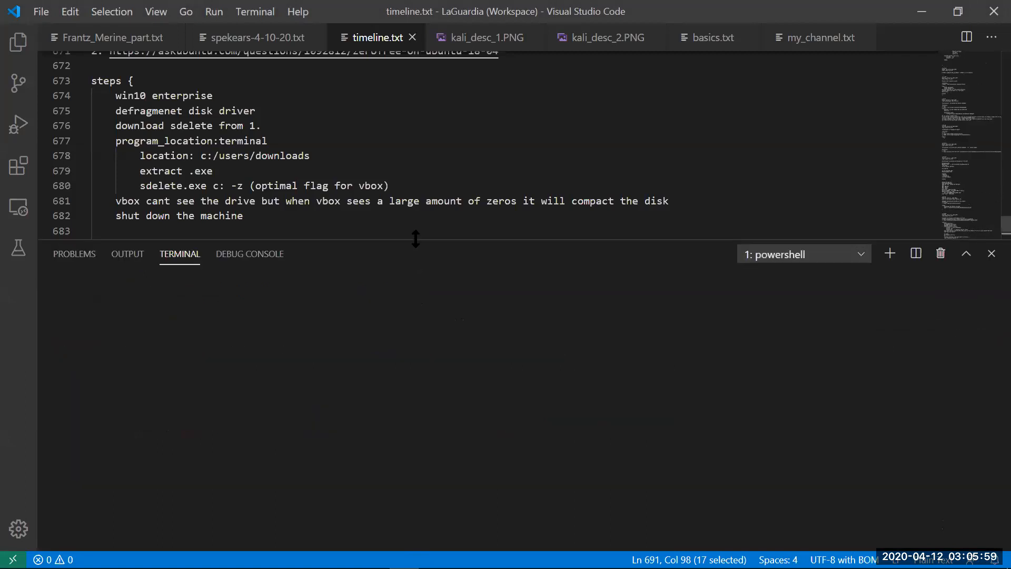
pyautogui.scroll(-5, 452, 186)
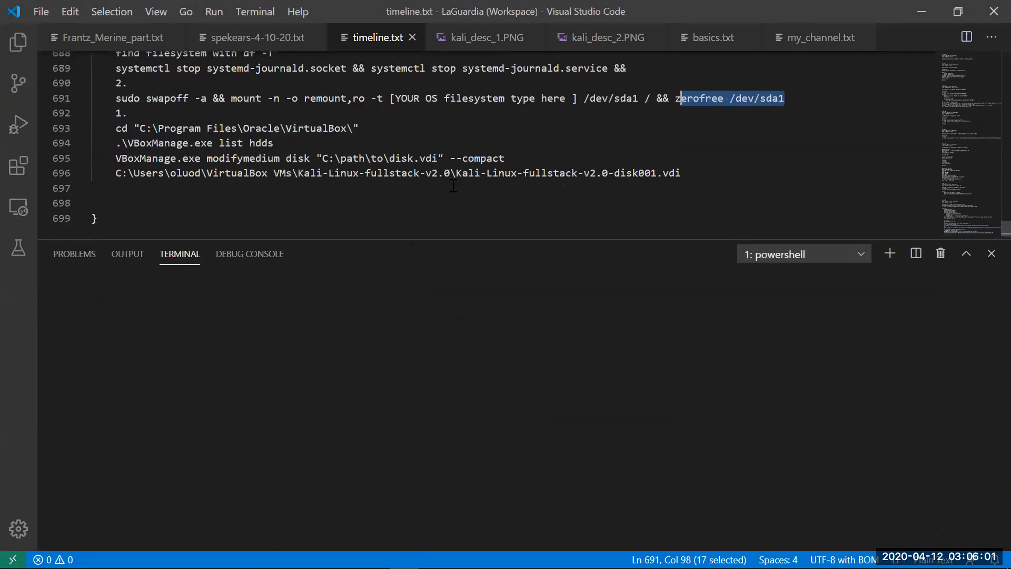
pyautogui.click(440, 339)
pyautogui.hotkey('ctrl', 'c')
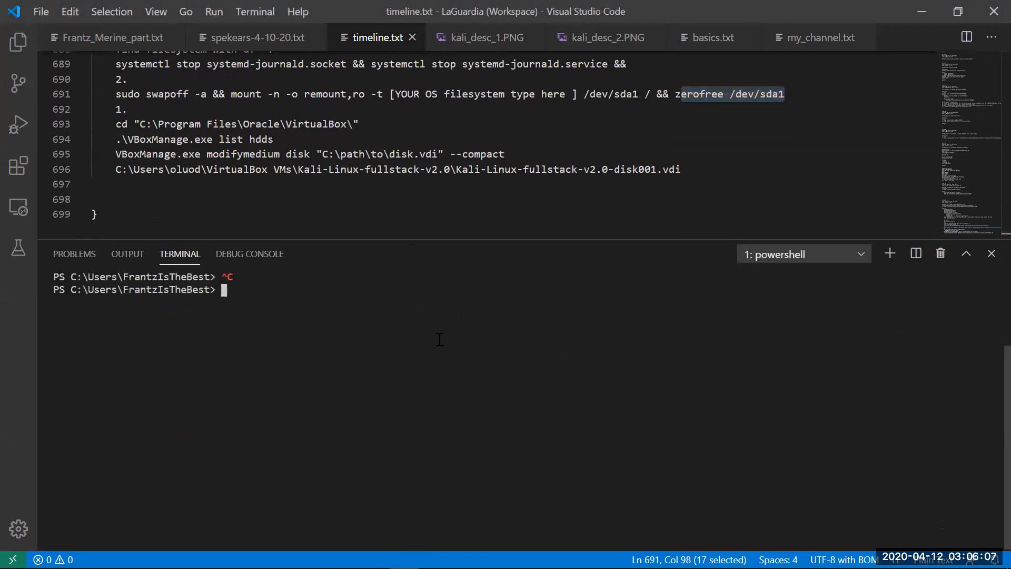
pyautogui.write('clear')
pyautogui.press('Return')
pyautogui.write('ls')
pyautogui.press('BackSpace')
pyautogui.press('BackSpace')
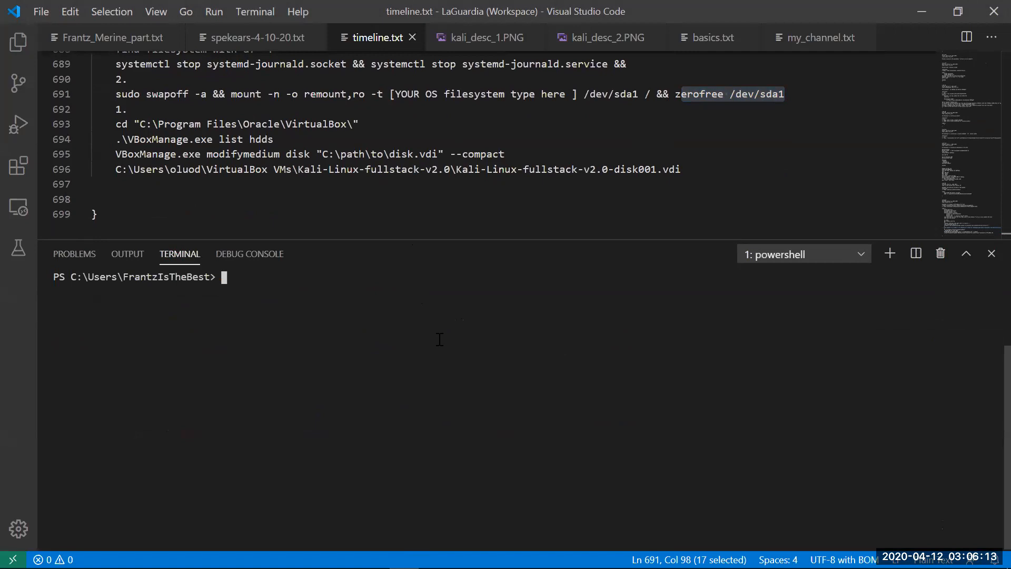
pyautogui.write('dir \\')
pyautogui.press('BackSpace')
pyautogui.press('BackSpace')
pyautogui.press('BackSpace')
pyautogui.press('BackSpace')
pyautogui.press('BackSpace')
pyautogui.write('=')
pyautogui.press('BackSpace')
pyautogui.write('lc')
pyautogui.press('BackSpace')
pyautogui.press('BackSpace')
# - Change the PowerShell directory to C:\Program Files\Oracle\VirtualBox\
pyautogui.write('cd C:\\Pro')
pyautogui.press('BackSpace')
pyautogui.press('BackSpace')
pyautogui.press('BackSpace')
pyautogui.write('Pro')
pyautogui.press('Tab')
pyautogui.write('Ora')
pyautogui.press('Tab')
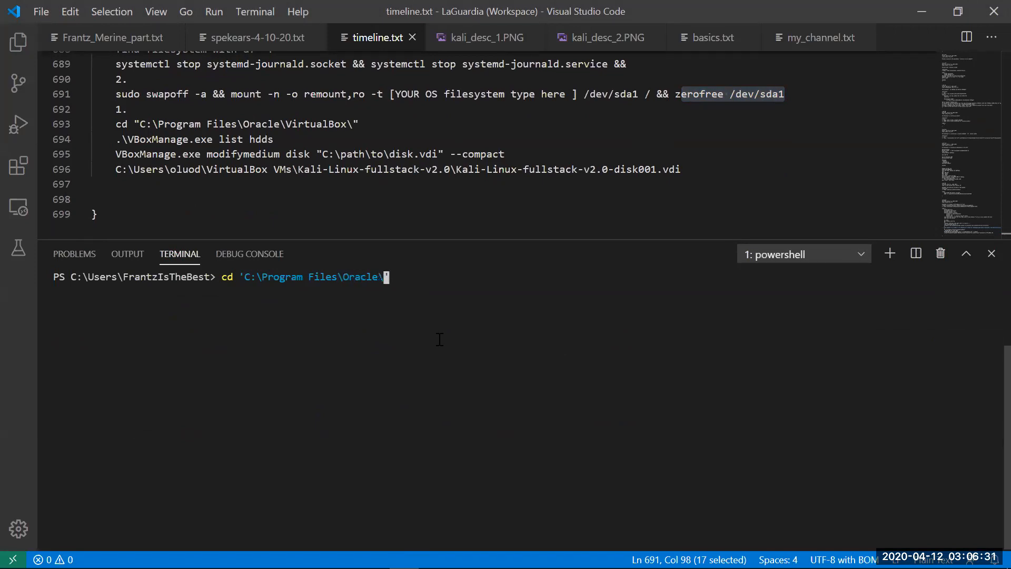
pyautogui.press('Tab')
pyautogui.press('Return')
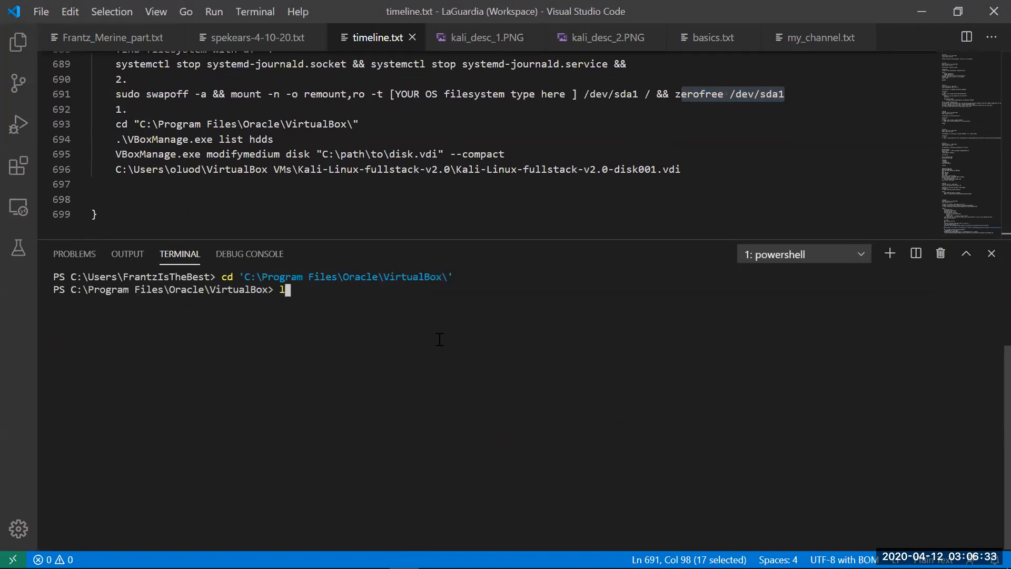
# - List the contents of the VirtualBox program folder and look through the executables
pyautogui.write('ls')
pyautogui.press('Return')
pyautogui.scroll(15, 440, 340)
pyautogui.scroll(-5, 440, 339)
pyautogui.scroll(-10, 440, 340)
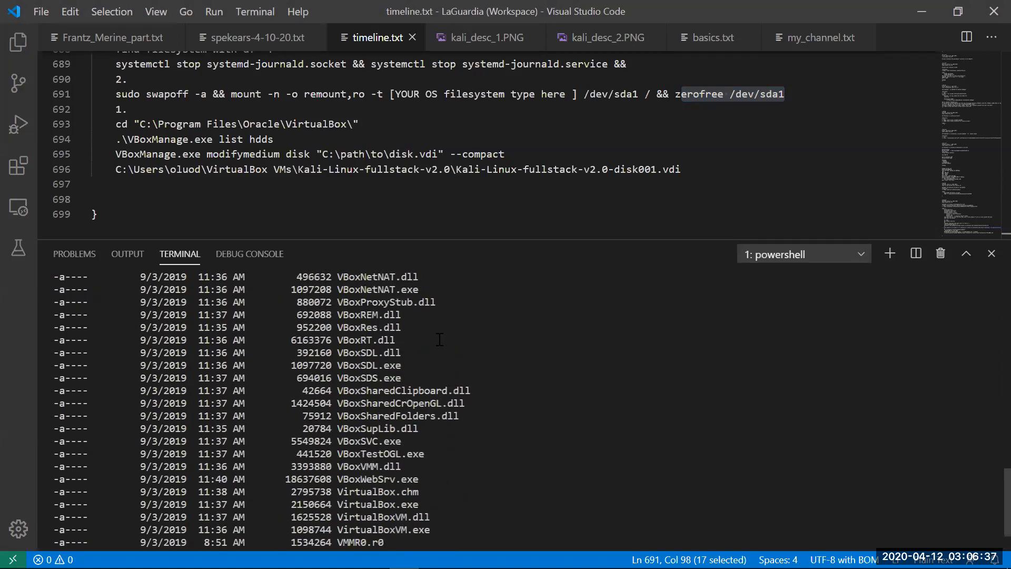
pyautogui.scroll(-2, 440, 339)
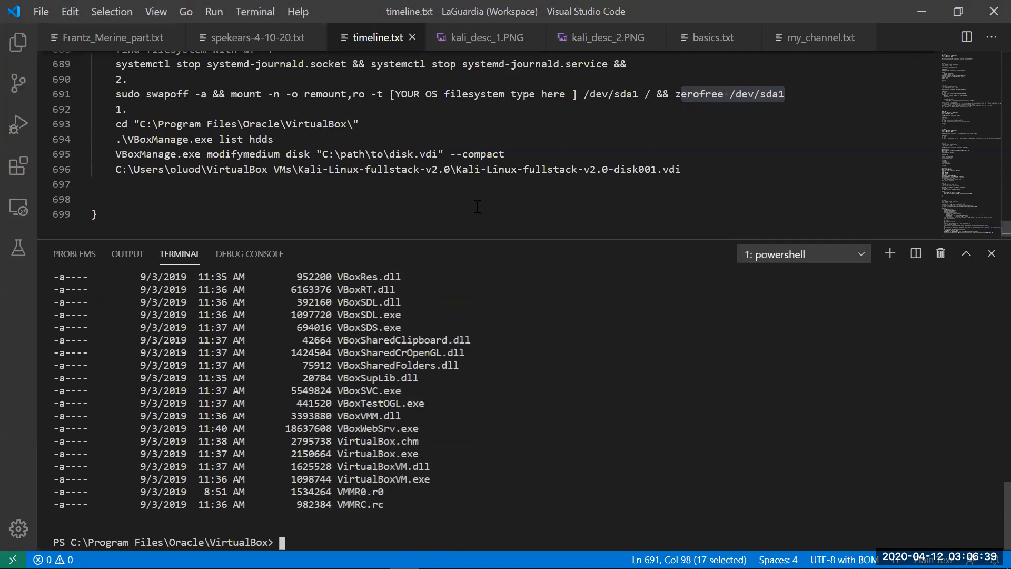
# - Run .\VBoxManage.exe list hdds in PowerShell to list the registered virtual hard disks
pyautogui.write('.\\Vb')
pyautogui.press('Tab')
pyautogui.press('Tab')
pyautogui.press('Tab')
pyautogui.press('Tab')
pyautogui.press('Tab')
pyautogui.press('Tab')
pyautogui.press('Tab')
pyautogui.press('Tab')
pyautogui.press('Tab')
pyautogui.press('Tab')
pyautogui.press('Tab')
pyautogui.press('BackSpace')
pyautogui.press('BackSpace')
pyautogui.press('BackSpace')
pyautogui.press('BackSpace')
pyautogui.press('BackSpace')
pyautogui.press('BackSpace')
pyautogui.press('BackSpace')
pyautogui.press('BackSpace')
pyautogui.press('BackSpace')
pyautogui.press('BackSpace')
pyautogui.press('BackSpace')
pyautogui.press('BackSpace')
pyautogui.press('BackSpace')
pyautogui.press('BackSpace')
pyautogui.press('BackSpace')
pyautogui.press('BackSpace')
pyautogui.press('BackSpace')
pyautogui.press('BackSpace')
pyautogui.press('BackSpace')
pyautogui.press('BackSpace')
pyautogui.write('M')
pyautogui.press('Tab')
pyautogui.write('list hhd')
pyautogui.press('BackSpace')
pyautogui.press('BackSpace')
pyautogui.write('dds')
pyautogui.press('Return')
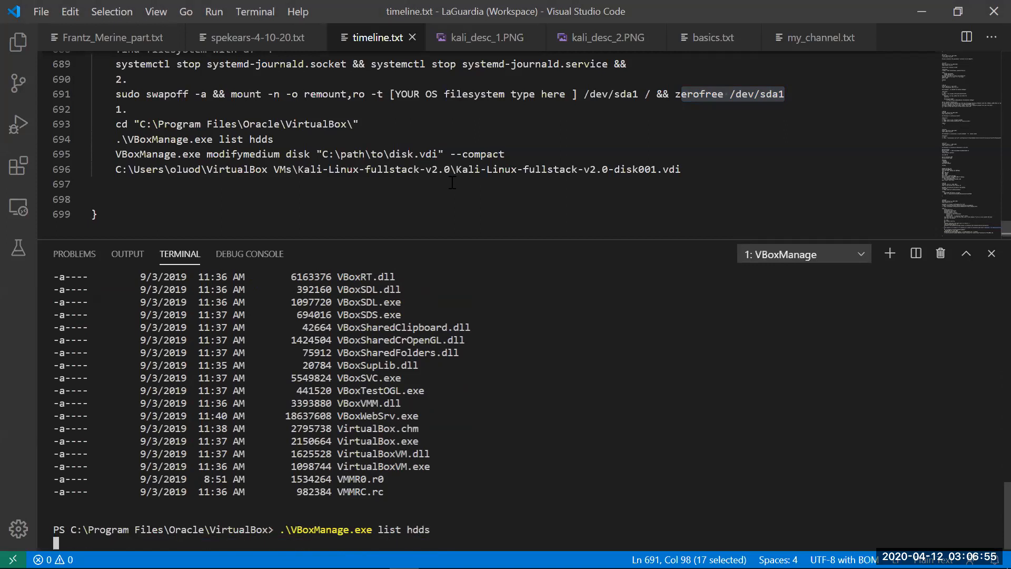
# - Find the Kali-Linux-fullstack-v2.0 disk in the hard disk listing and copy its full location path
pyautogui.scroll(3, 297, 415)
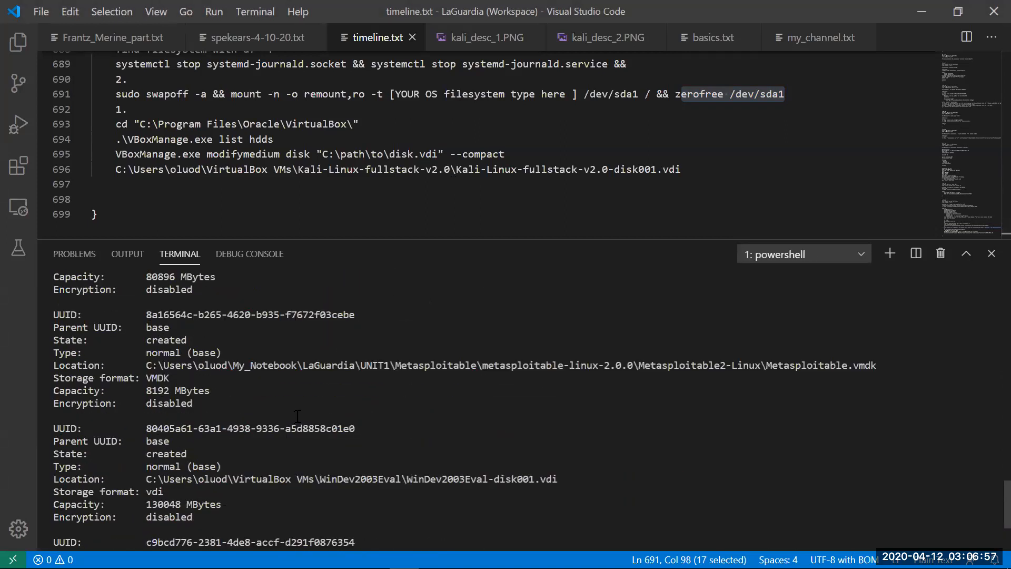
pyautogui.scroll(3, 298, 416)
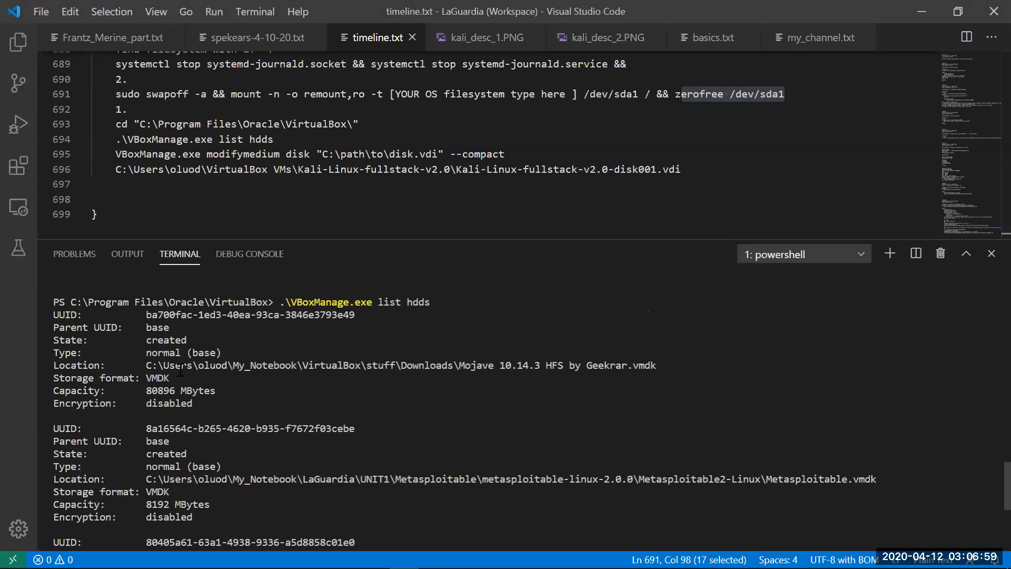
pyautogui.scroll(-6, 413, 434)
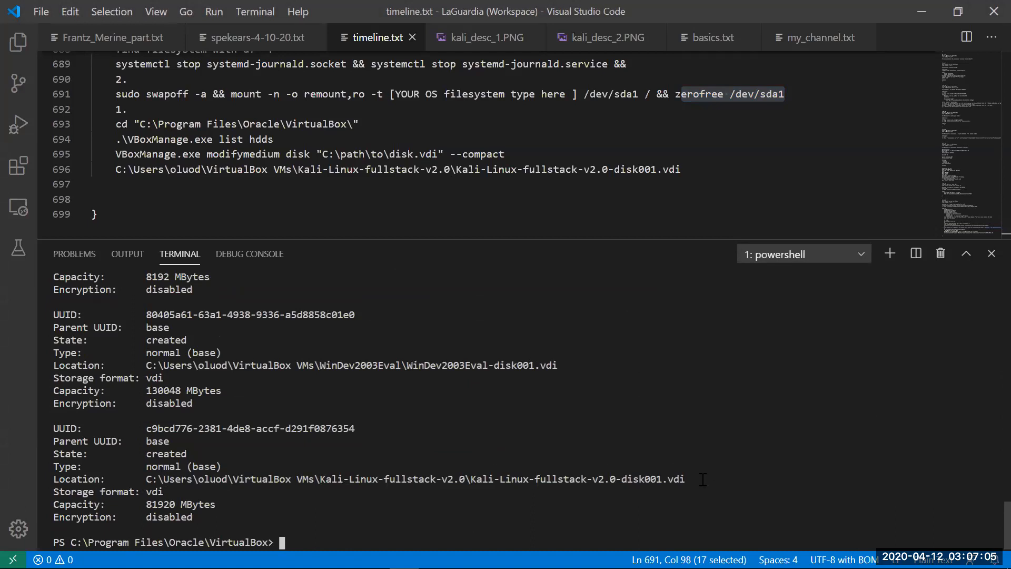
pyautogui.moveTo(686, 479); pyautogui.dragTo(147, 484)
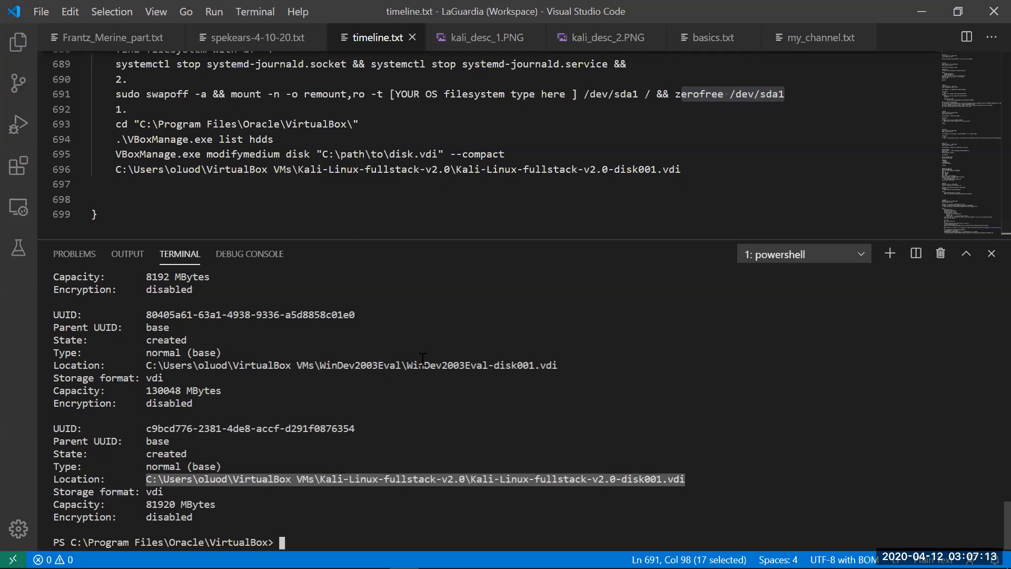
# - Compact Kali-Linux-fullstack-v2.0-disk001.vdi by running .\VBoxManage.exe modifymedium disk with the quoted full disk path and --compact
pyautogui.write('.\\')
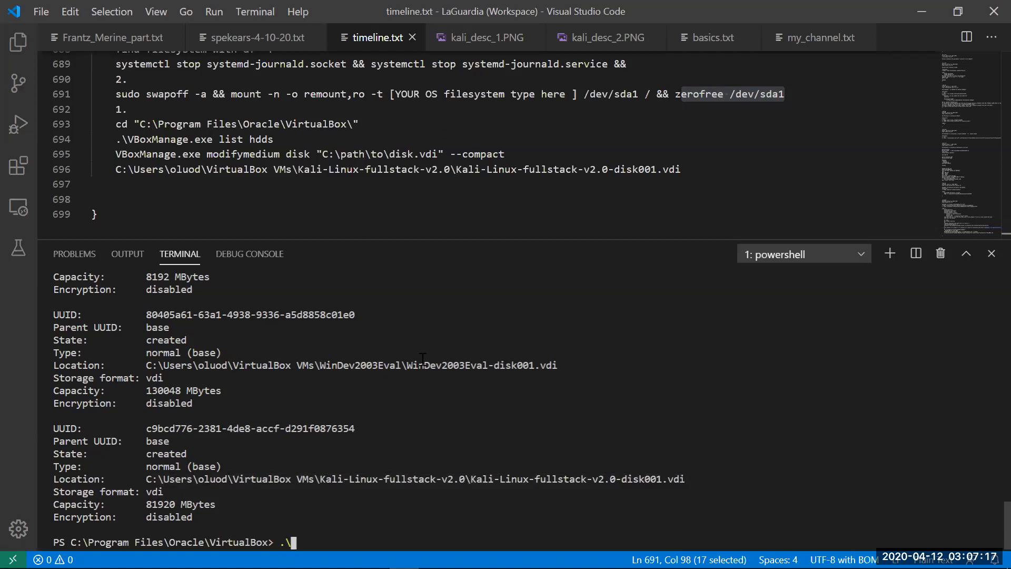
pyautogui.write('VBox')
pyautogui.press('Tab')
pyautogui.press('Tab')
pyautogui.press('BackSpace')
pyautogui.press('BackSpace')
pyautogui.press('BackSpace')
pyautogui.press('BackSpace')
pyautogui.press('BackSpace')
pyautogui.press('BackSpace')
pyautogui.press('BackSpace')
pyautogui.press('BackSpace')
pyautogui.press('BackSpace')
pyautogui.press('BackSpace')
pyautogui.press('BackSpace')
pyautogui.press('BackSpace')
pyautogui.press('BackSpace')
pyautogui.press('BackSpace')
pyautogui.write('Ma')
pyautogui.press('Tab')
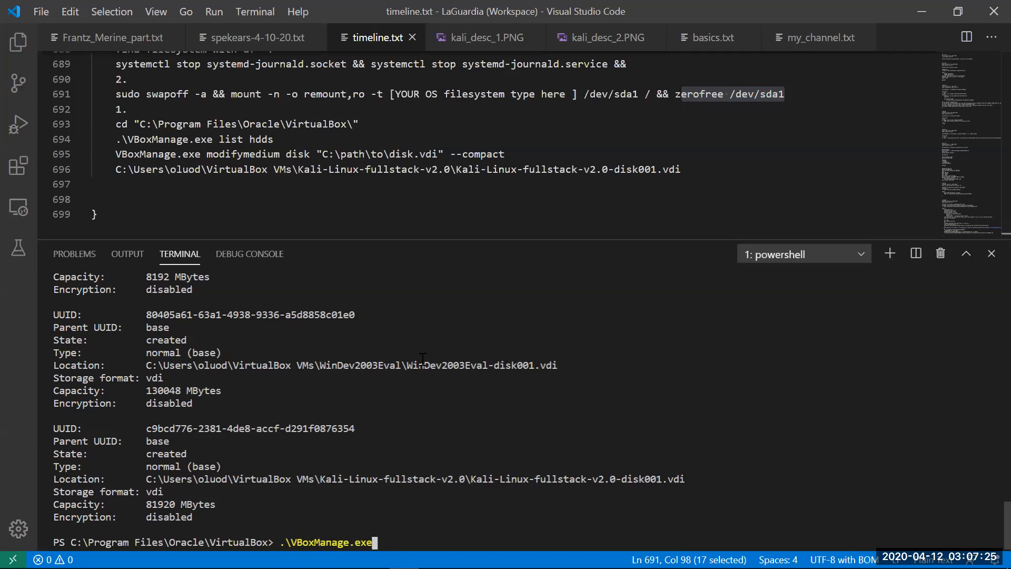
pyautogui.write('modifymedium disk')
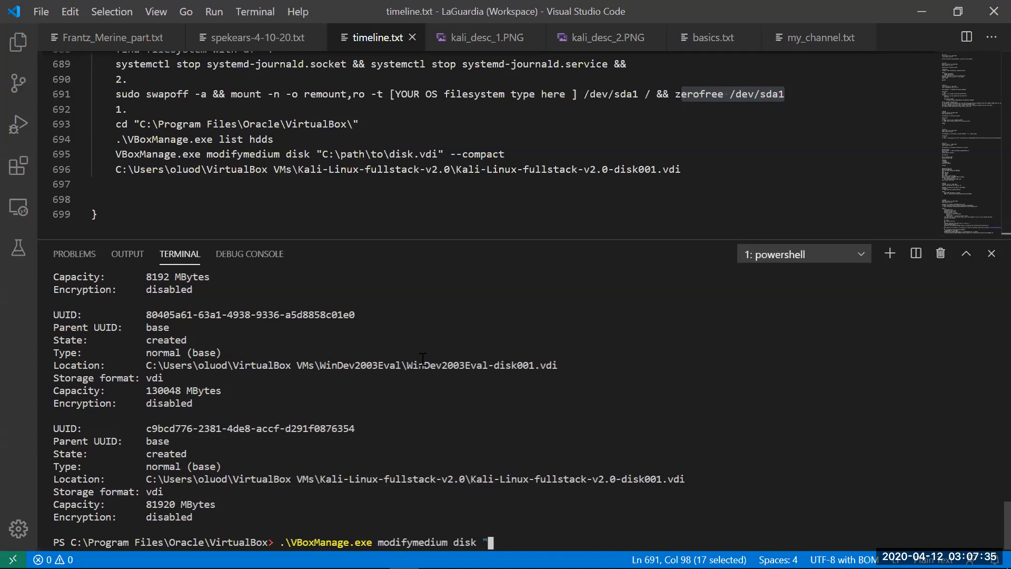
pyautogui.write('"C:\\Users\\oluod\\VirtualBox VMs\\Kali-Linux-fullstack-v2.0\\Kali-Linux-fullstack-v2.0-disk001.vdi"')
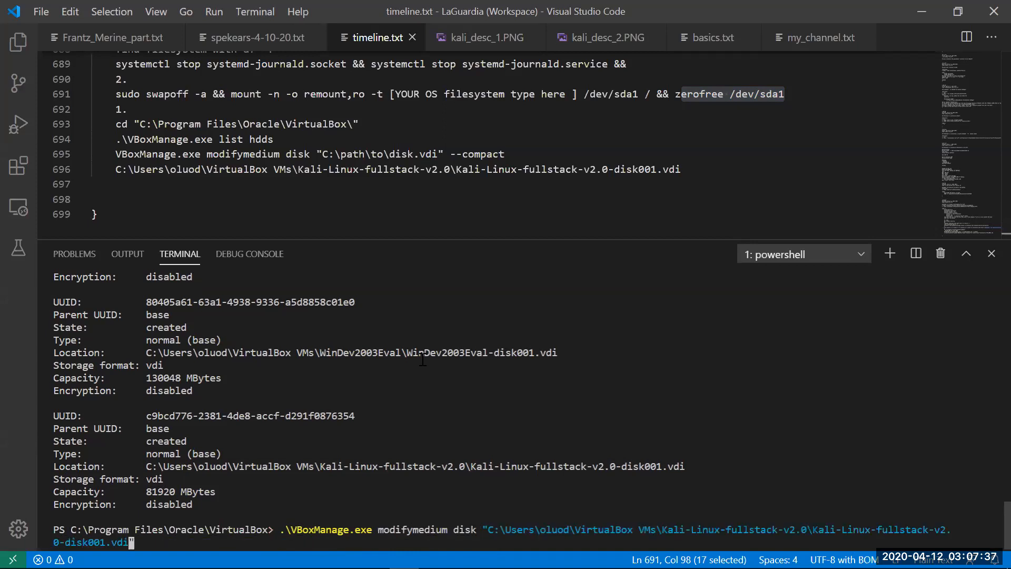
pyautogui.write('--compact')
pyautogui.press('Return')
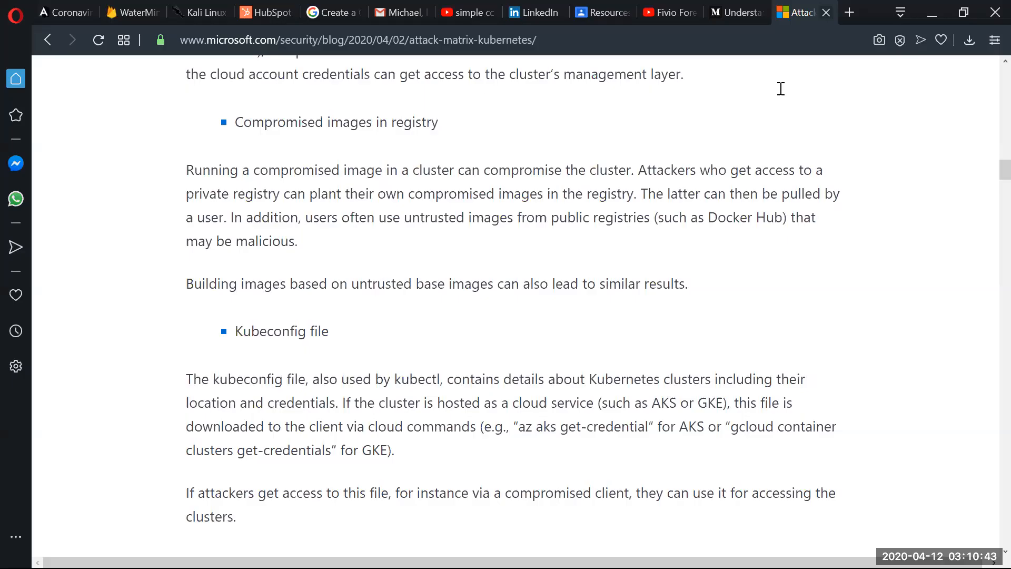
# - Check the Kali disk's actual size in VirtualBox's Virtual Media Manager, then close it and the VirtualBox Manager
pyautogui.hotkey('alt', 'Tab')
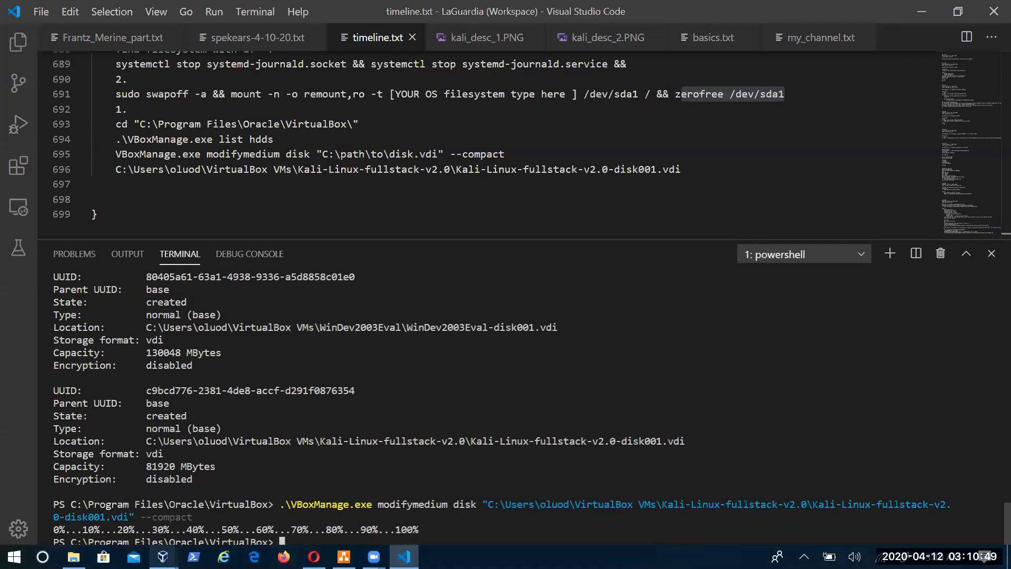
pyautogui.click(163, 557)
pyautogui.click(133, 488)
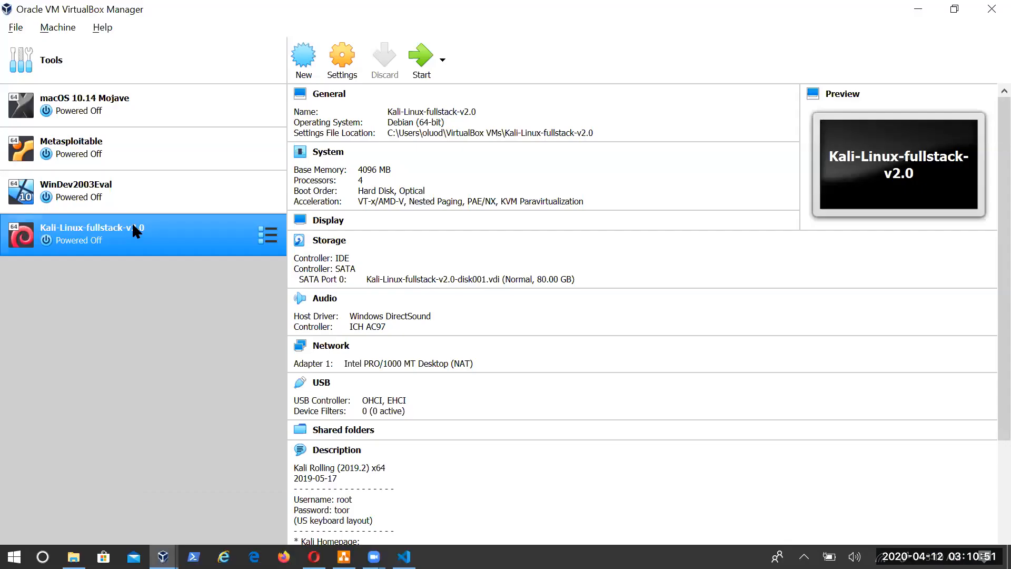
pyautogui.click(15, 27)
pyautogui.click(93, 123)
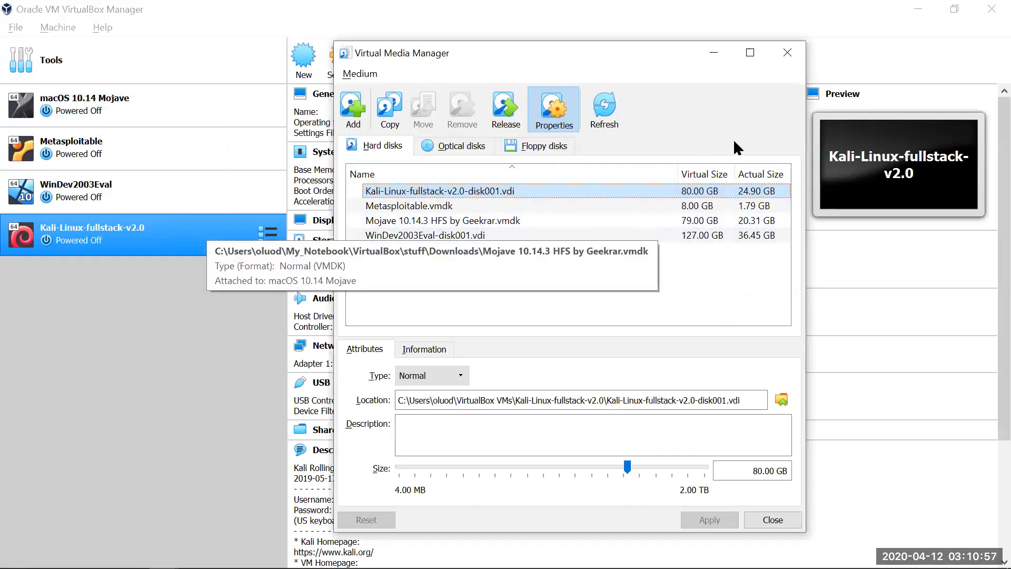
pyautogui.click(789, 55)
pyautogui.click(990, 8)
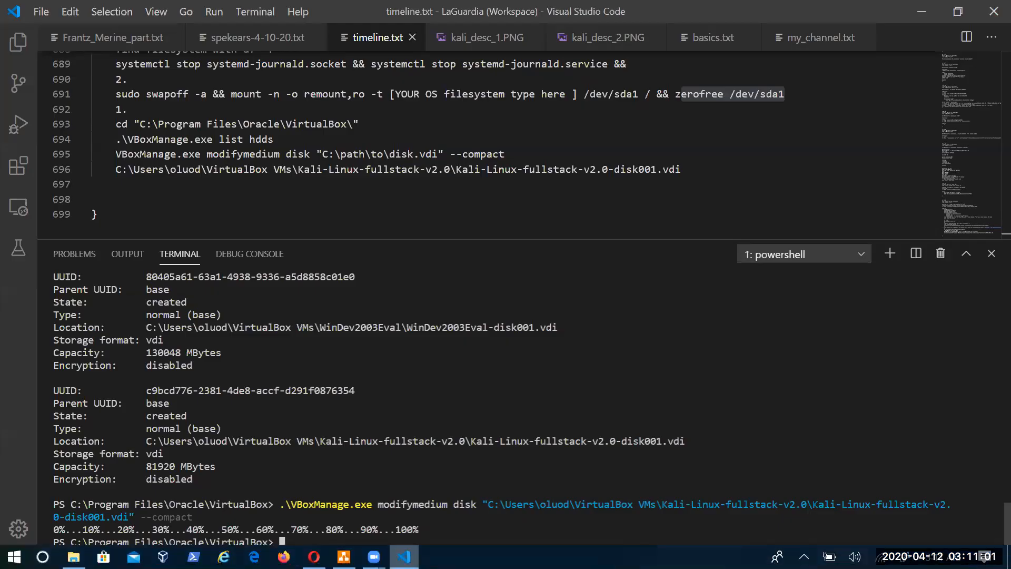
pyautogui.moveTo(374, 559)
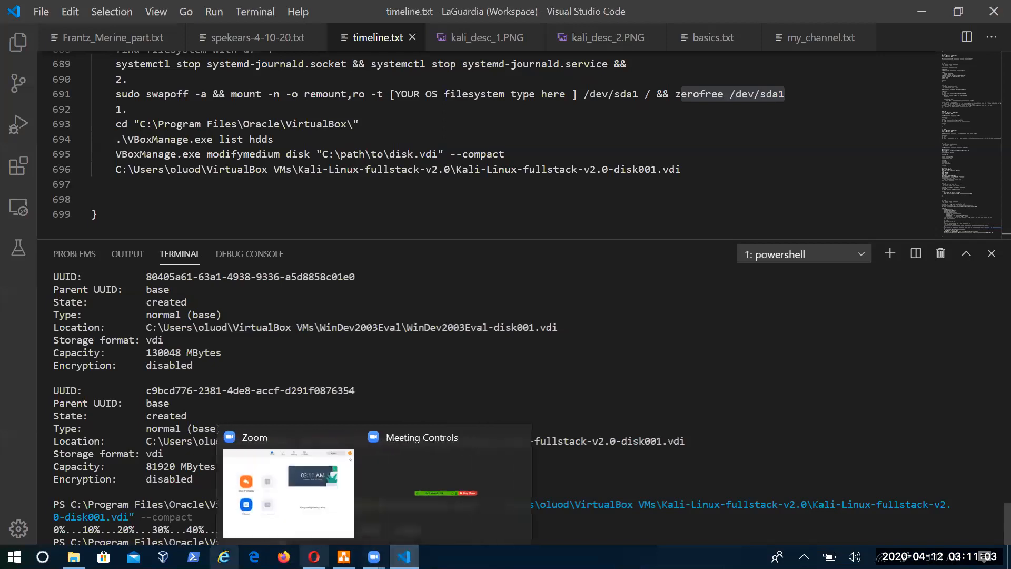
# - Switch to VirtualBox Manager and check the compacted Kali-Linux-fullstack-v2.0 disk's actual size in the Virtual Media Manager
pyautogui.click(163, 557)
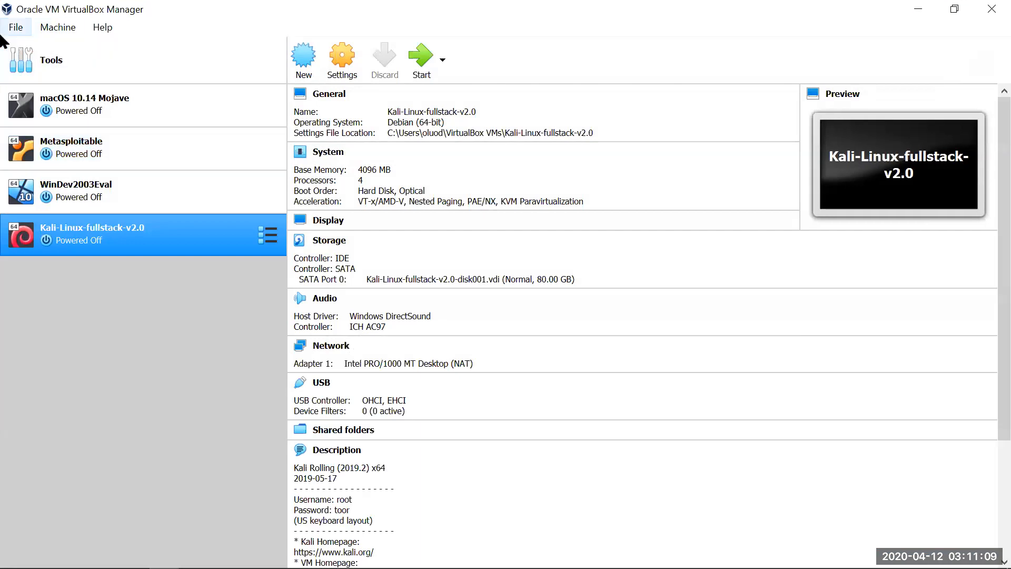
pyautogui.click(20, 27)
pyautogui.moveTo(58, 27)
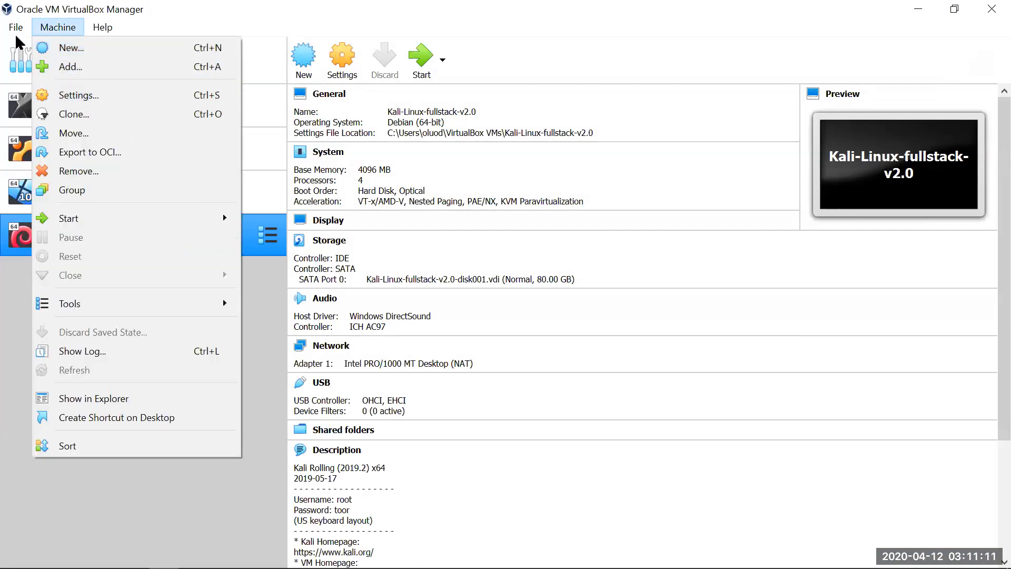
pyautogui.moveTo(15, 33)
pyautogui.click(40, 116)
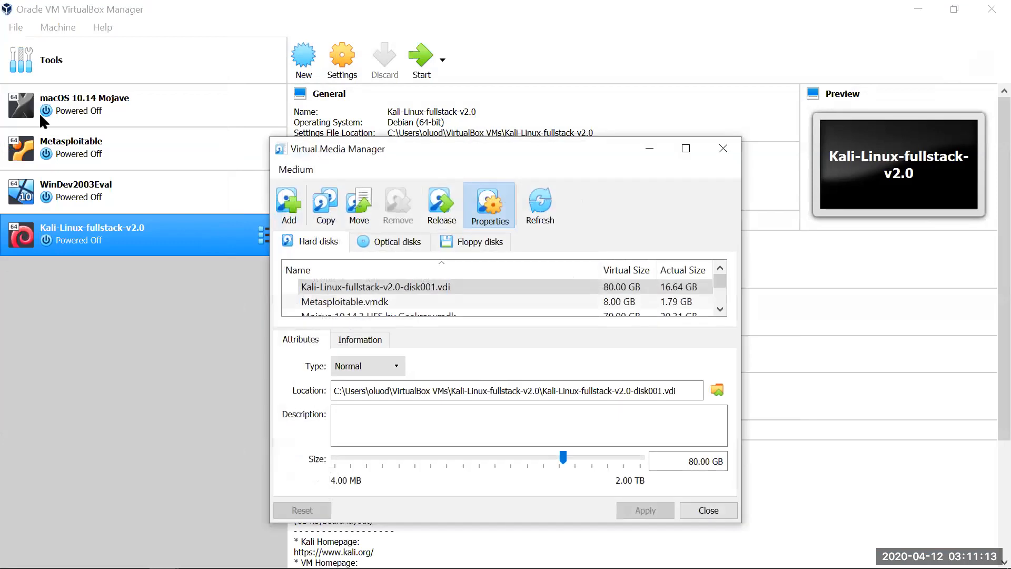
pyautogui.moveTo(575, 149); pyautogui.dragTo(550, 95)
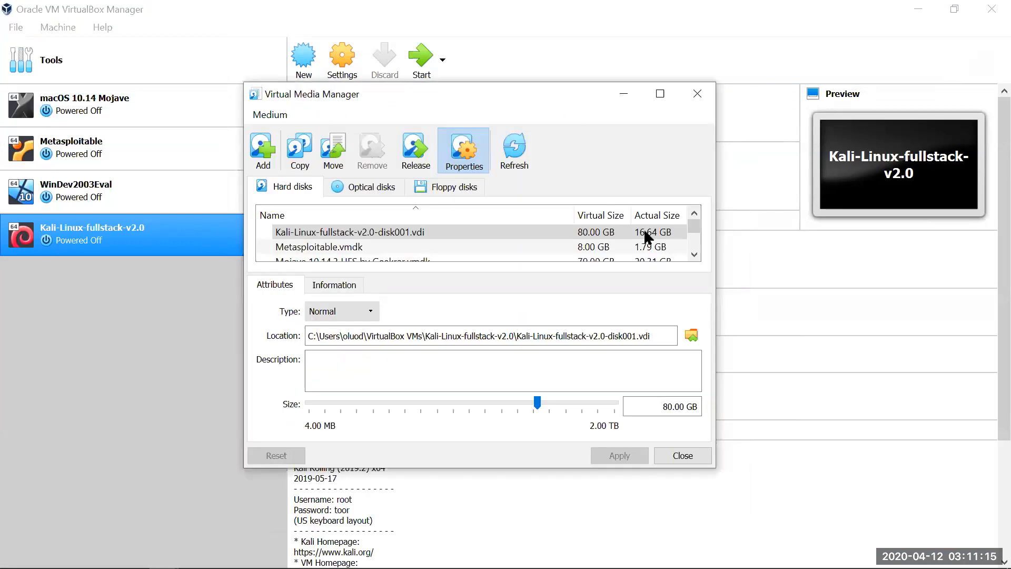
# - Examine WinDev2003Eval-disk001.vdi in the maximized Virtual Media Manager, then minimize the VirtualBox windows to return to Visual Studio Code
pyautogui.click(661, 94)
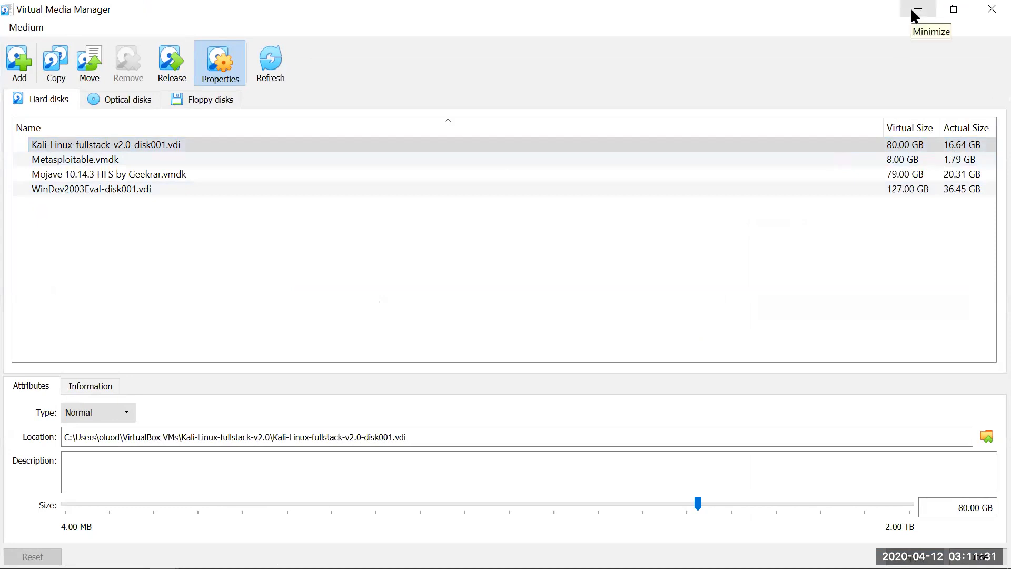
pyautogui.click(736, 188)
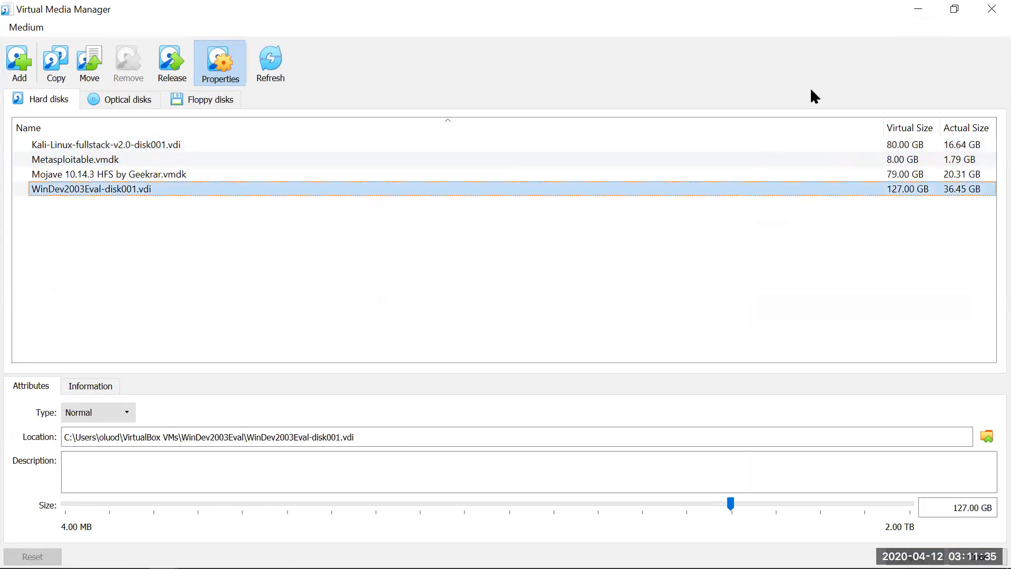
pyautogui.click(906, 8)
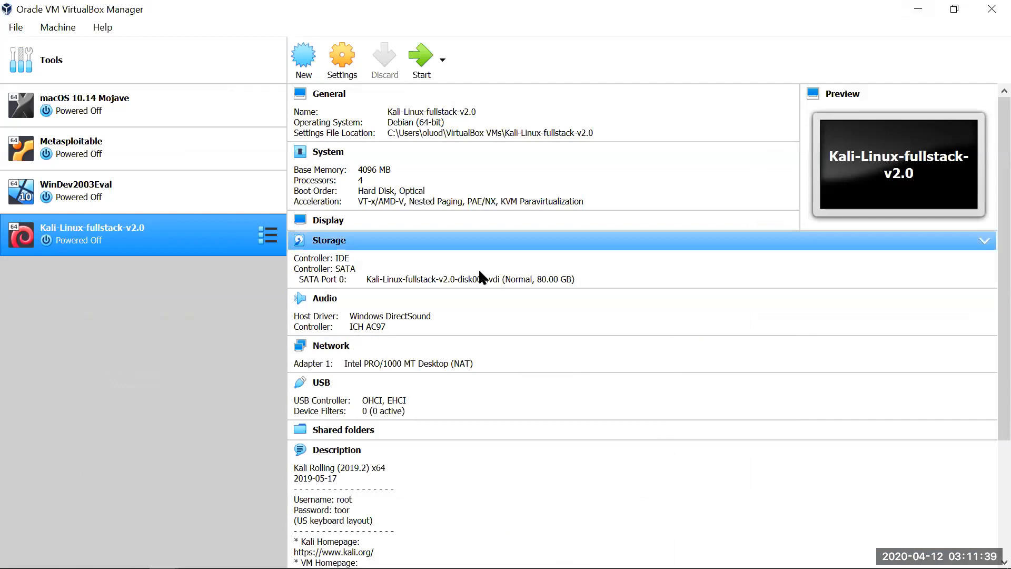
pyautogui.click(918, 12)
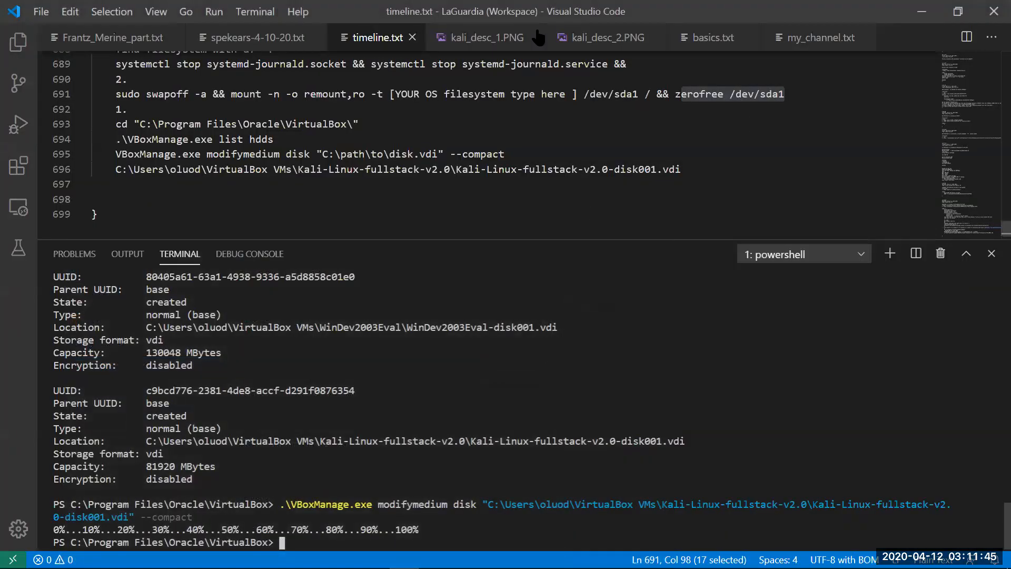